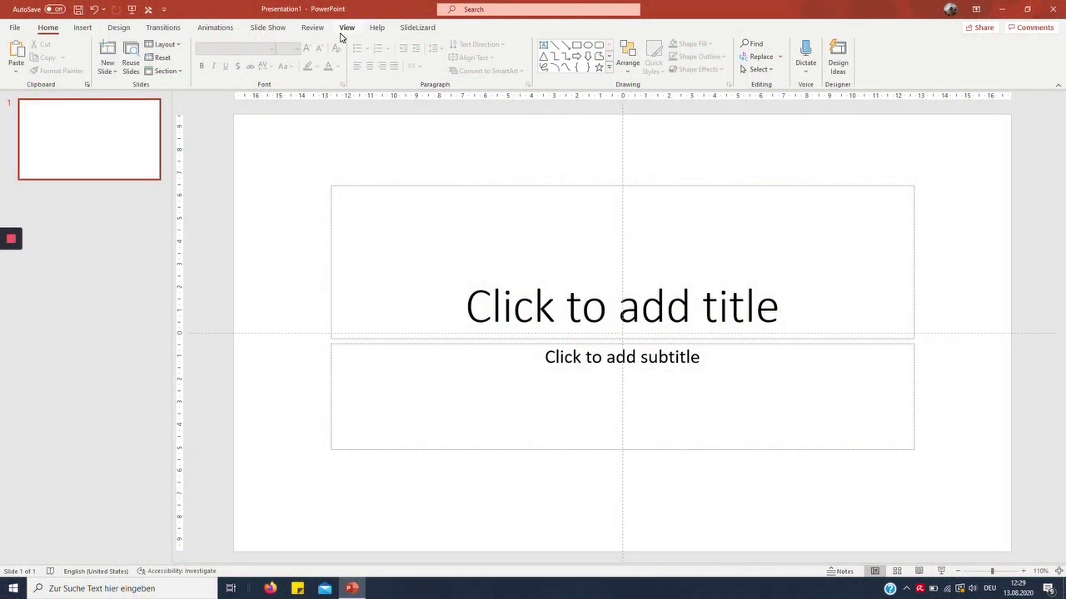
Open the Slide Master view, look through the available layouts and select the main master slide.
click(346, 30)
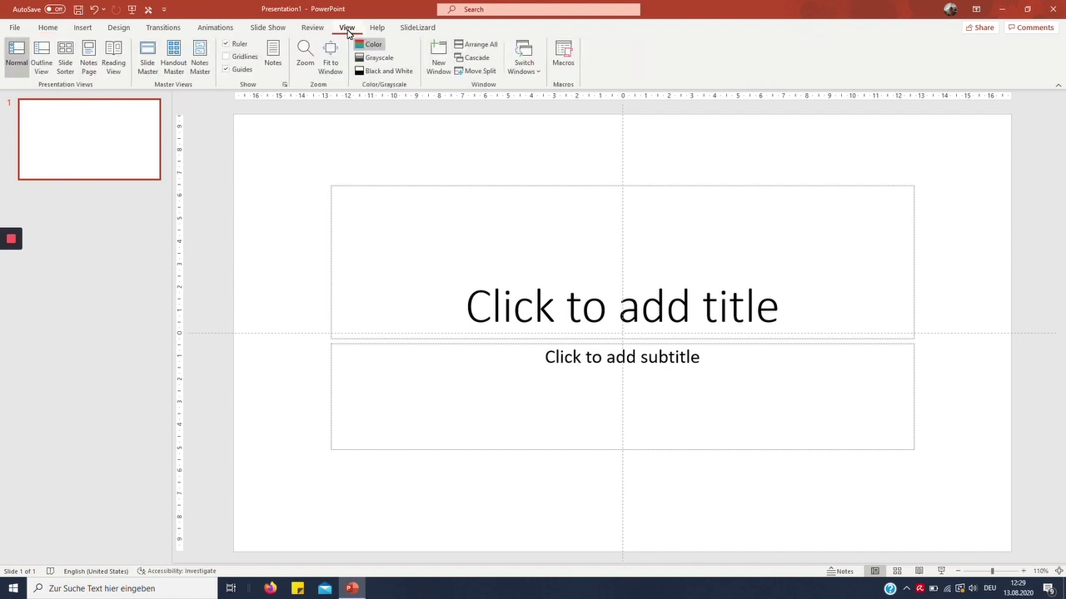
click(147, 73)
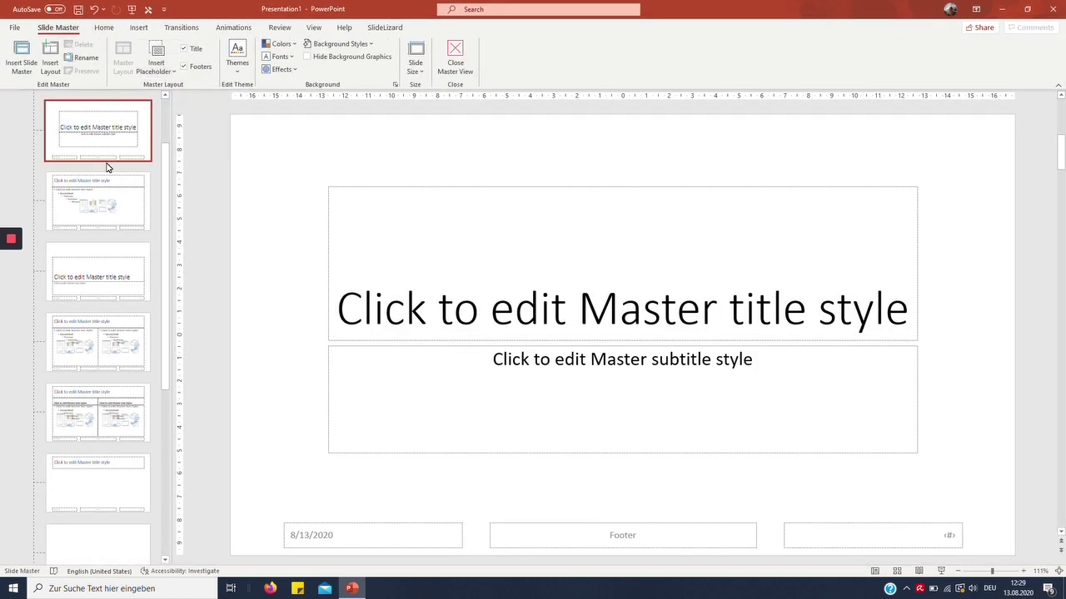
scroll(143, 158, up, 1)
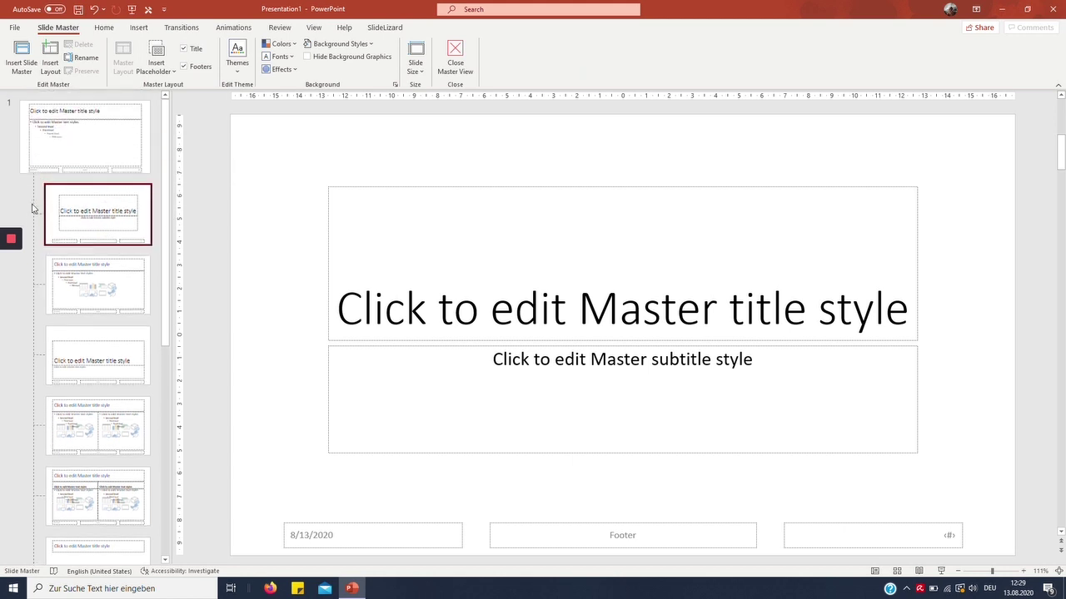
scroll(54, 283, down, 1)
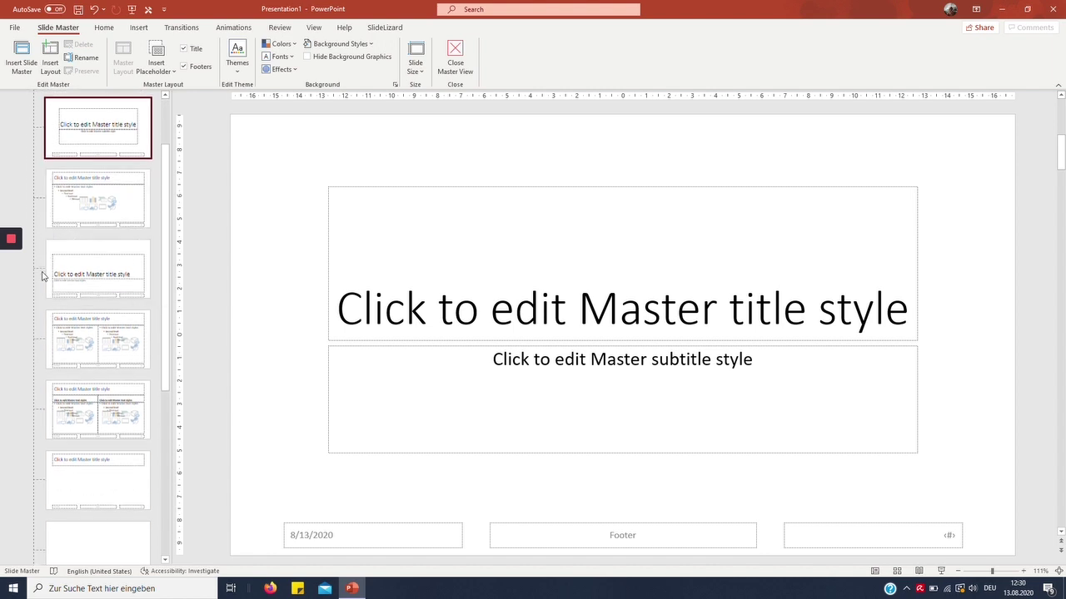
scroll(62, 333, down, 4)
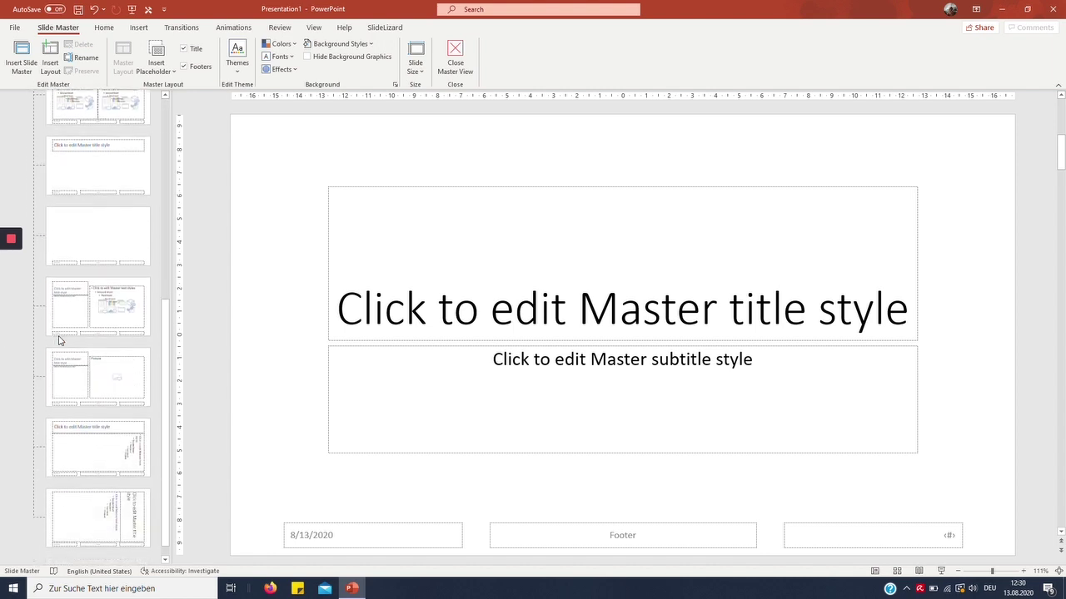
click(108, 454)
click(91, 521)
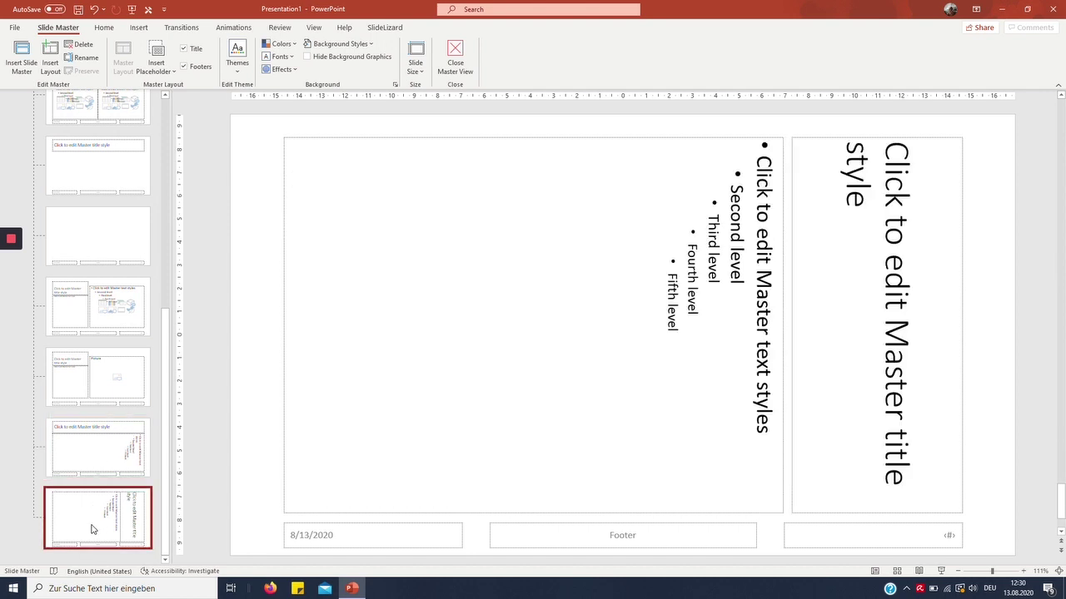
scroll(115, 281, up, 5)
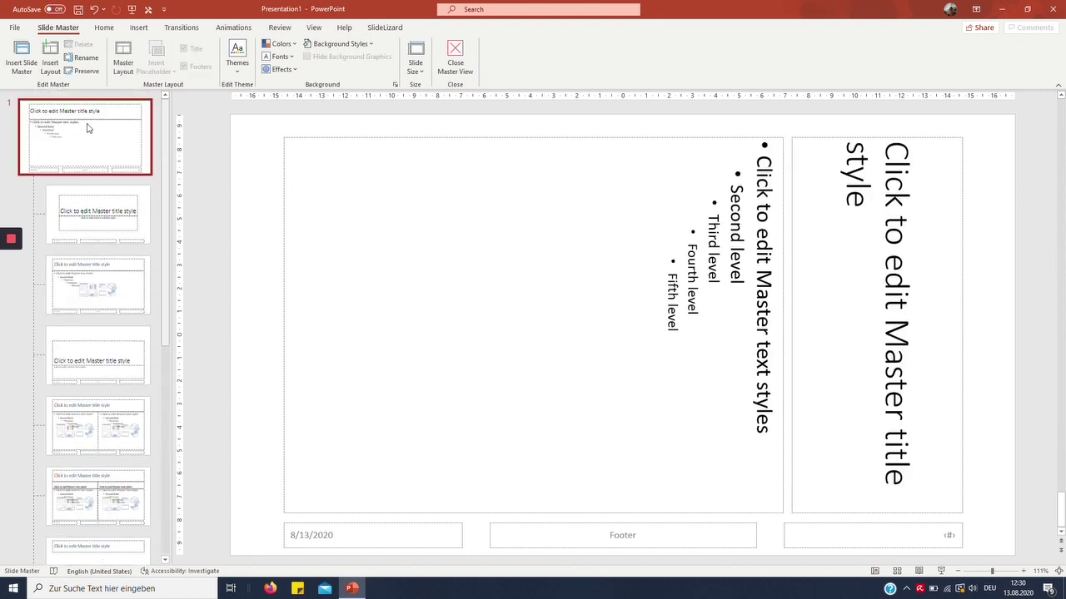
click(87, 129)
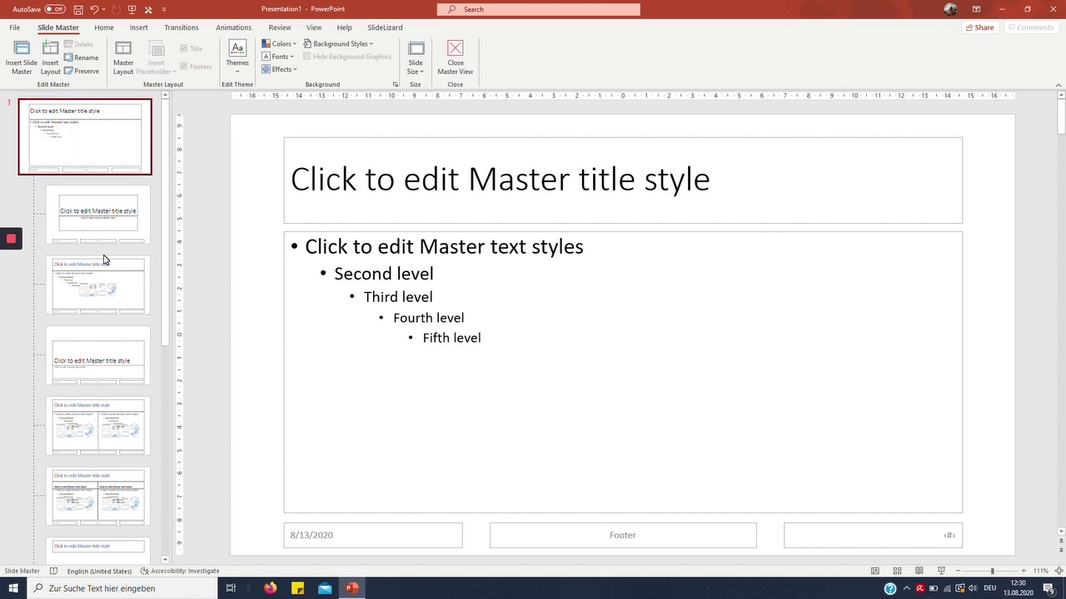
Open the background formatting for the main master slide and set the fill to Picture or texture fill.
click(409, 191)
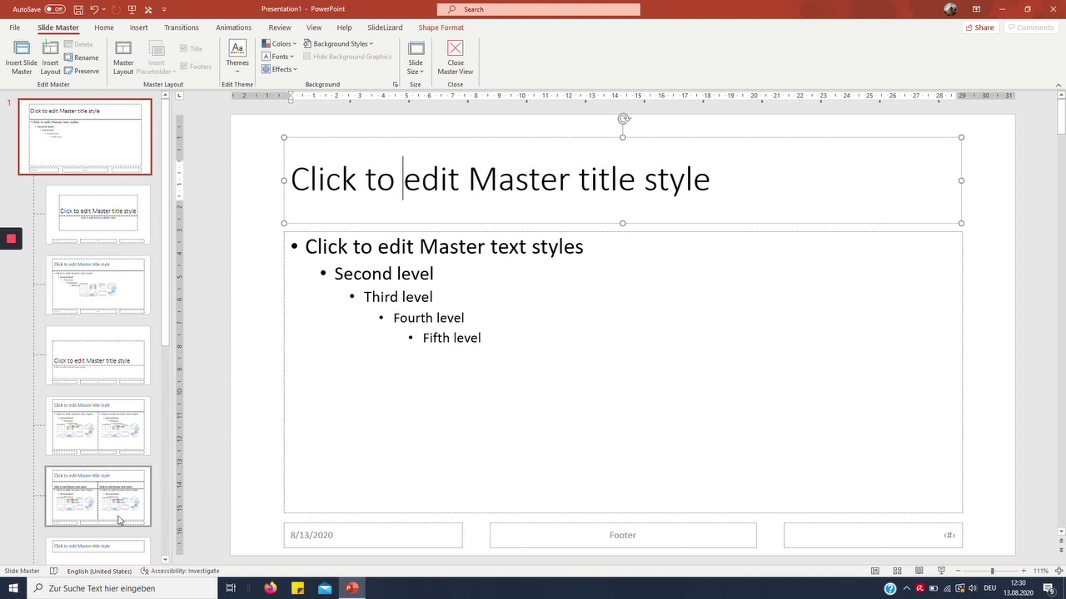
click(276, 198)
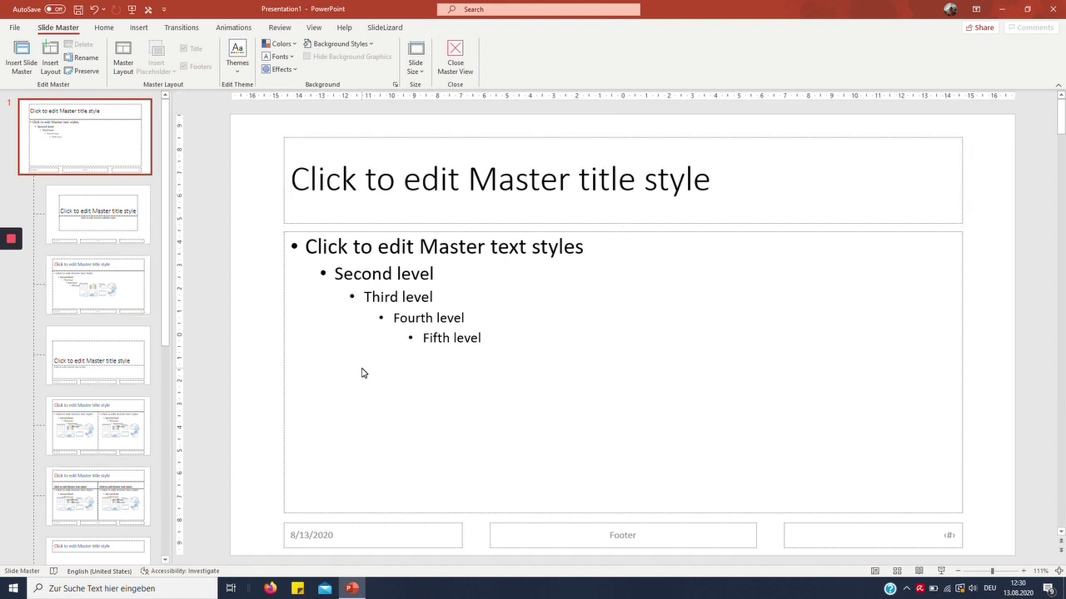
right_click(273, 319)
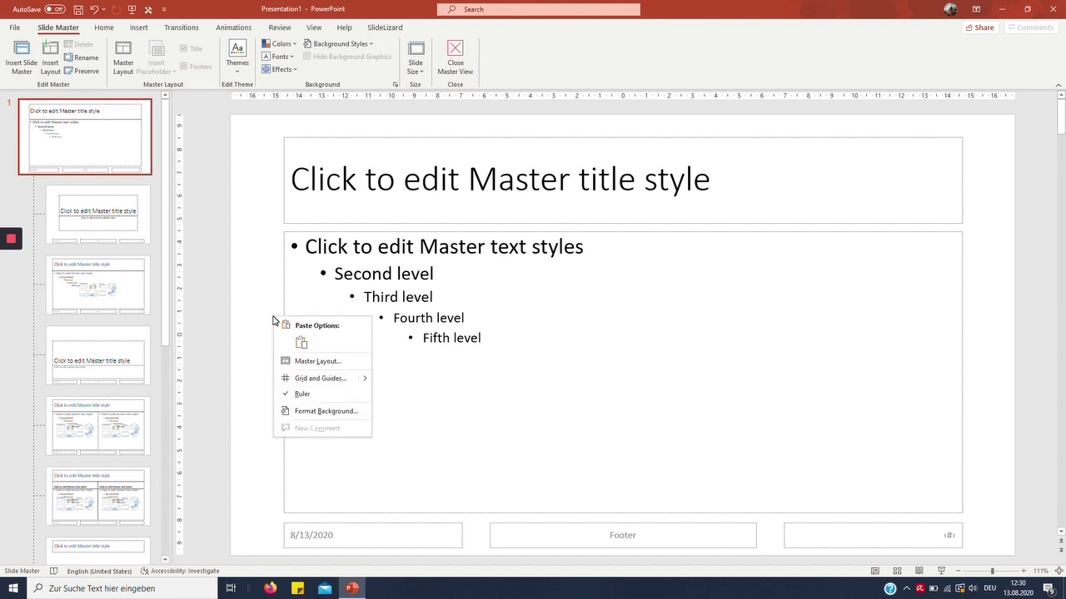
click(358, 413)
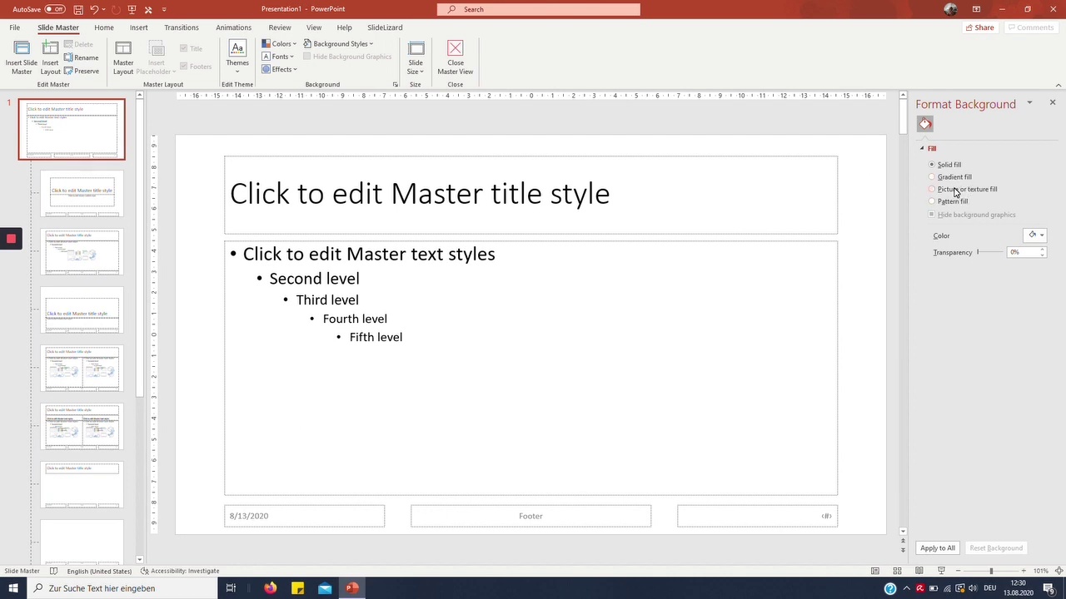
click(955, 192)
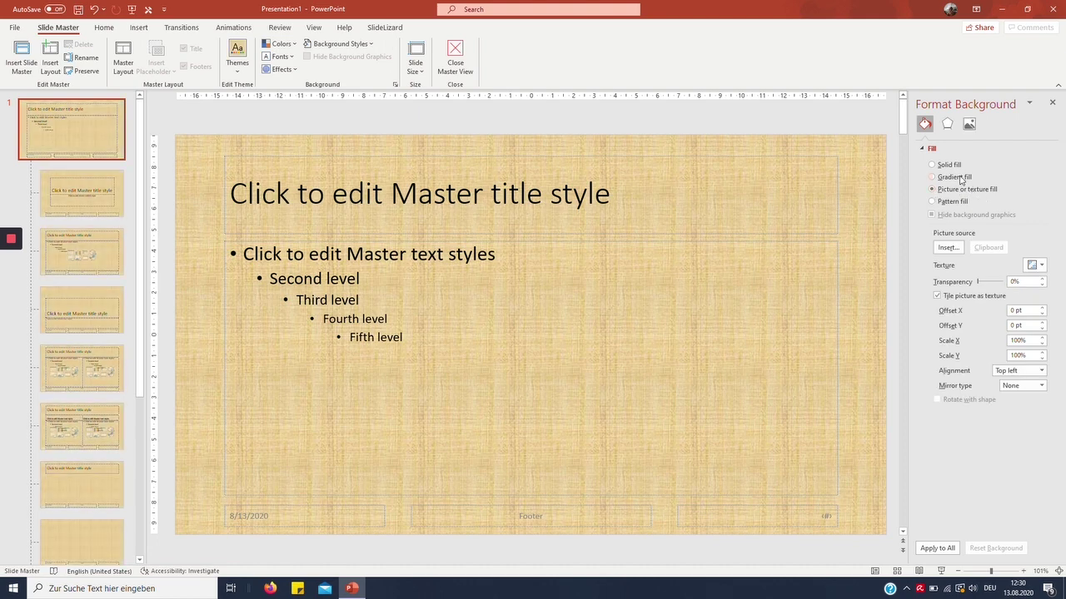
Try a solid light orange fill and a gradient fill as the master background, ending on Picture or texture fill.
click(949, 166)
click(1037, 238)
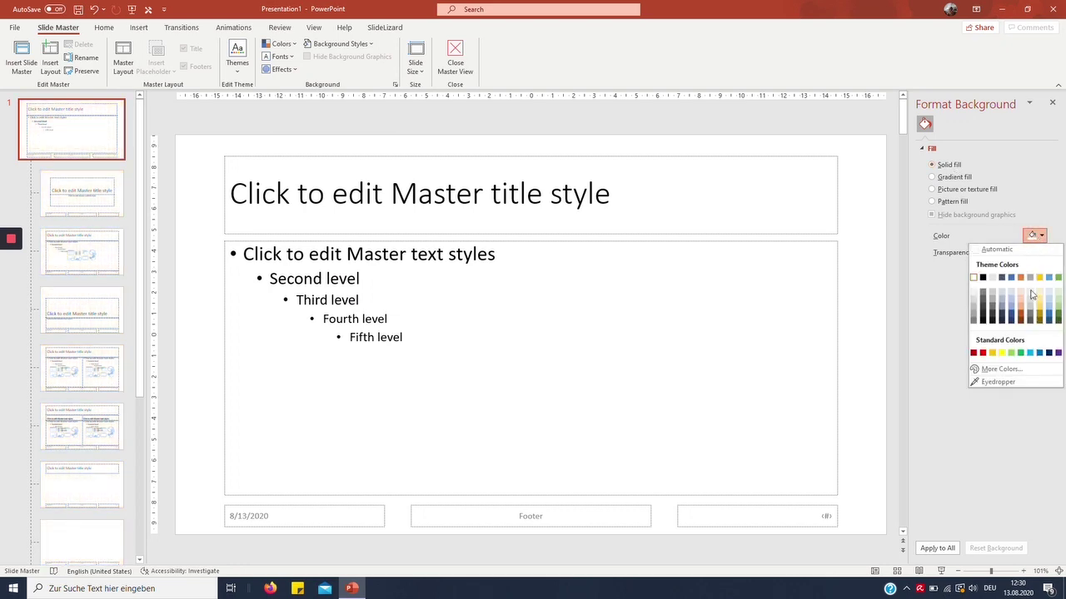
click(1027, 310)
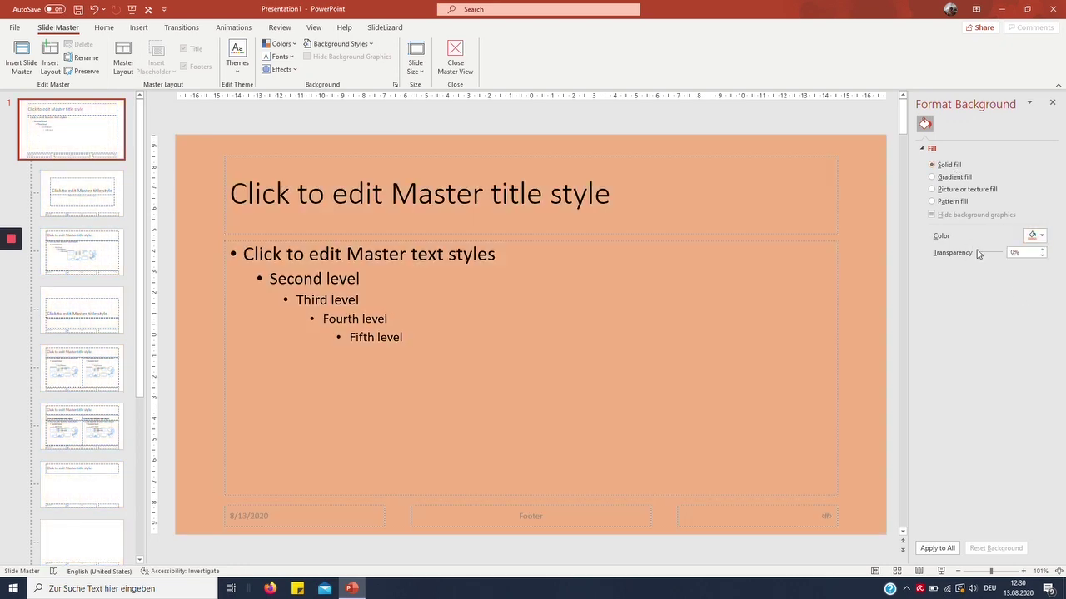
click(941, 177)
click(944, 190)
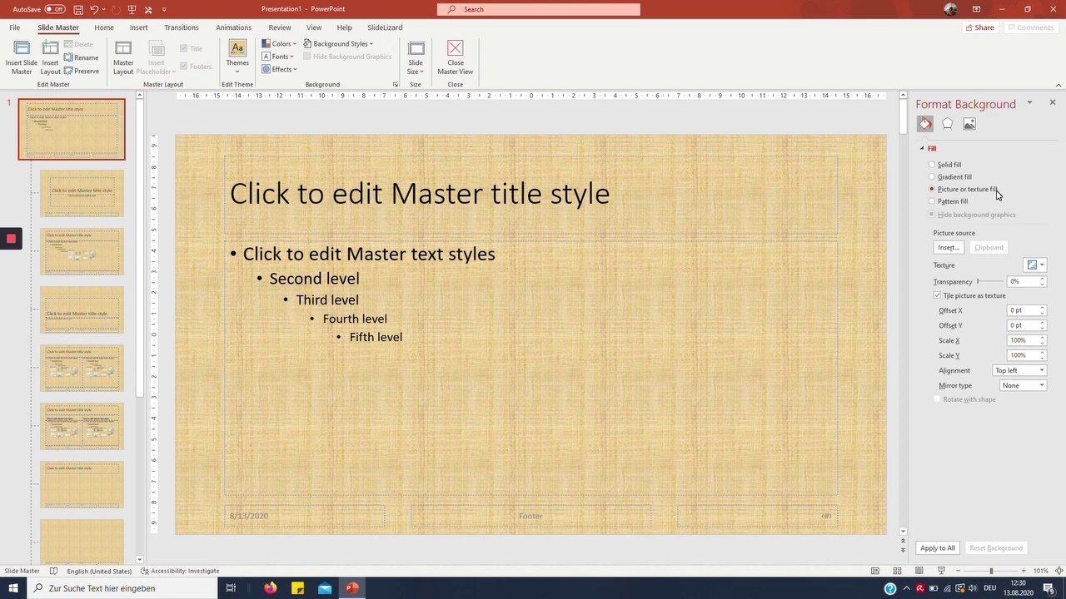
Check the background on the first three layouts and fill the main master slide's background with the stock image of green leaves.
click(55, 216)
key(Down)
key(Down)
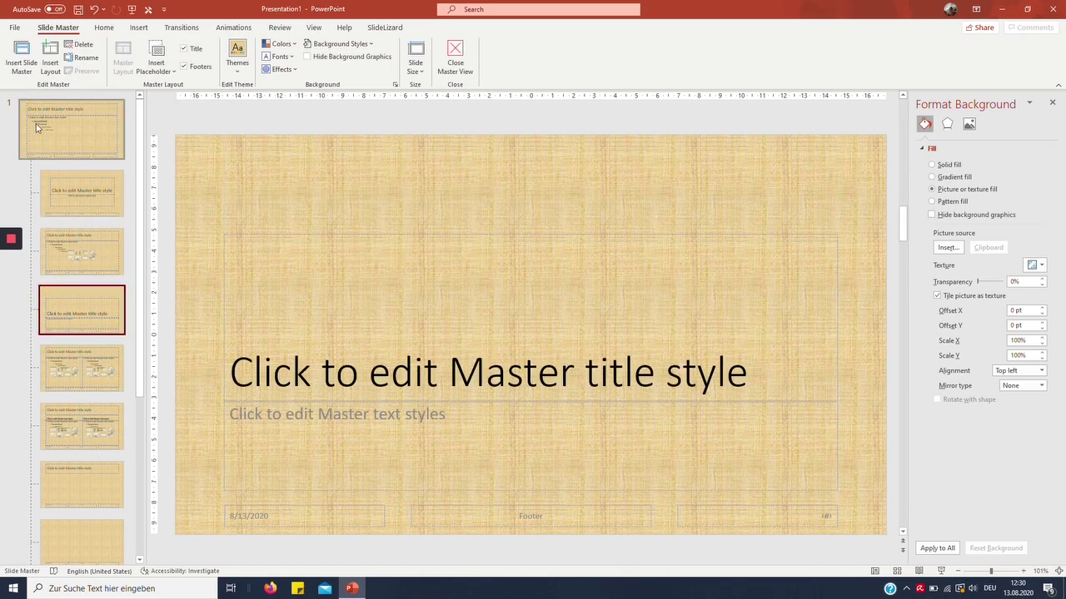
click(35, 123)
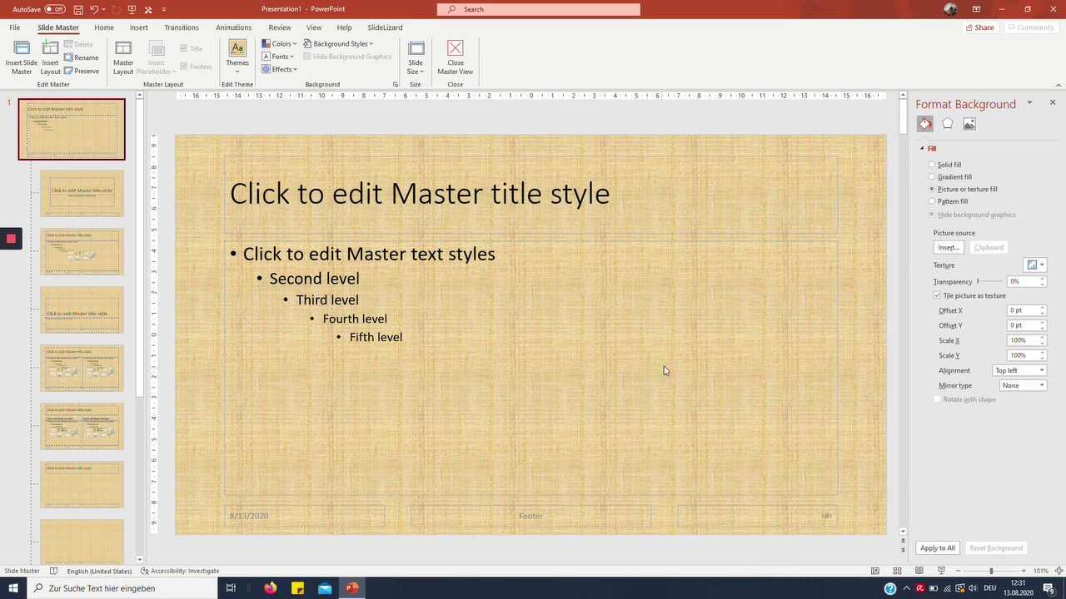
click(949, 248)
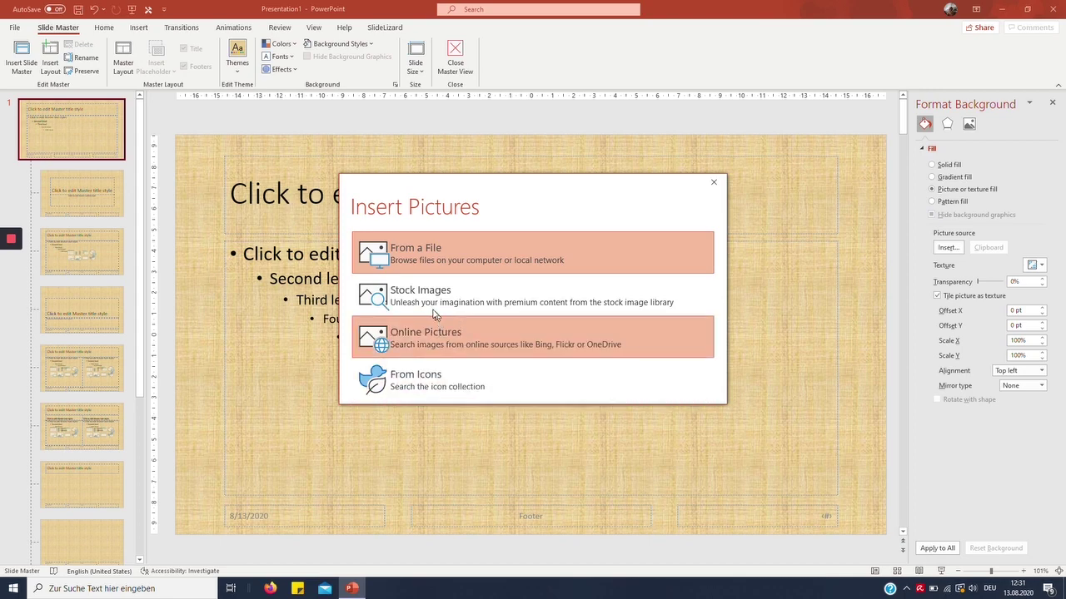
click(395, 304)
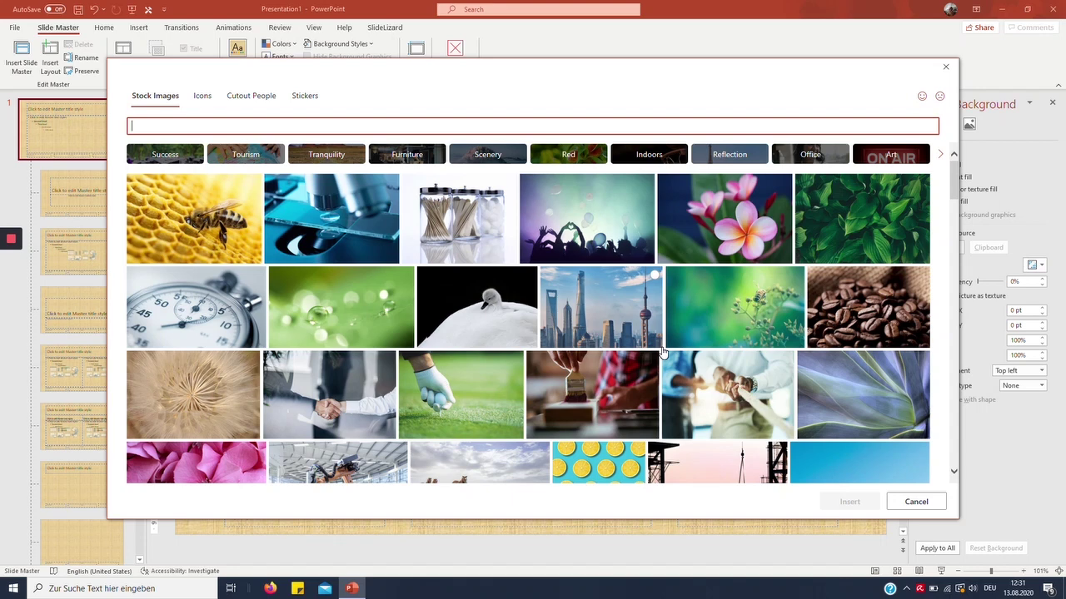
click(871, 205)
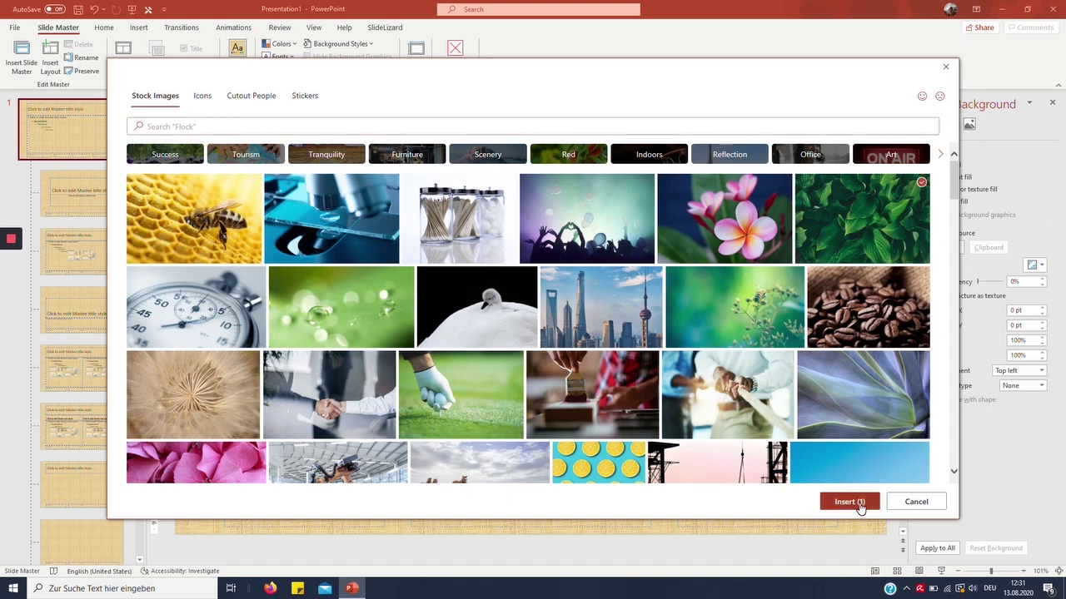
click(853, 502)
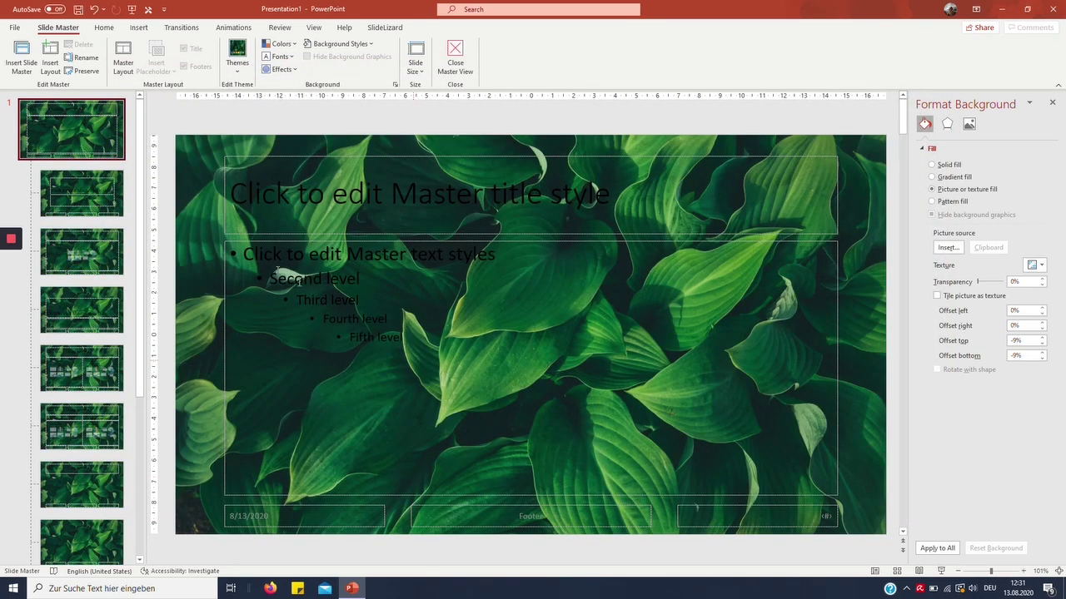
Review the leaf background on the first five layouts beneath the main master slide.
click(85, 188)
click(86, 243)
click(83, 310)
click(84, 368)
click(106, 429)
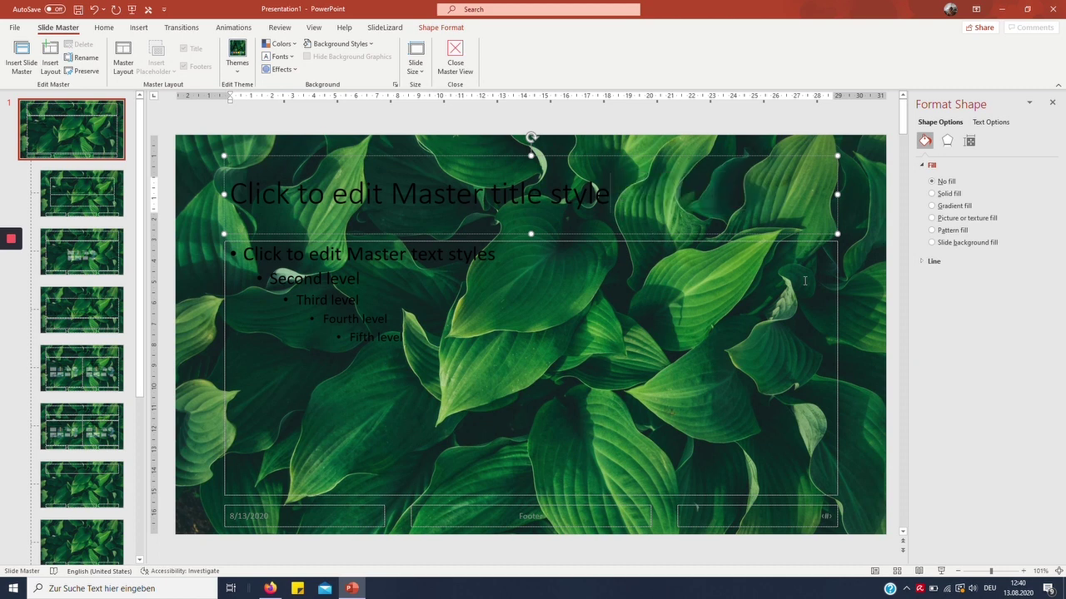
Browse the theme color sets and apply Custom 1 to the slide master.
drag(611, 193, 613, 229)
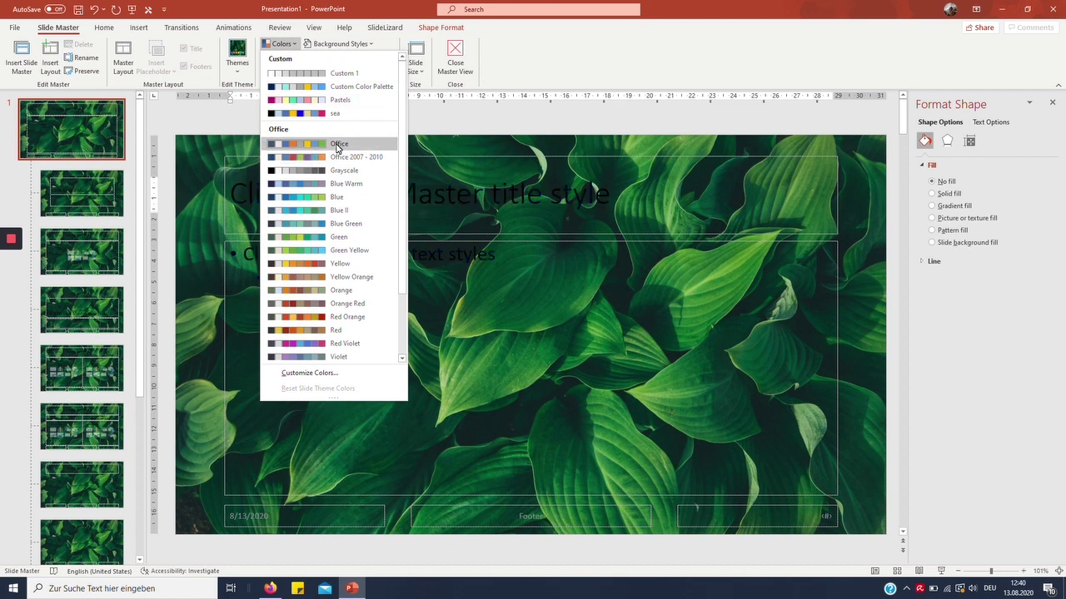
scroll(367, 316, down, 2)
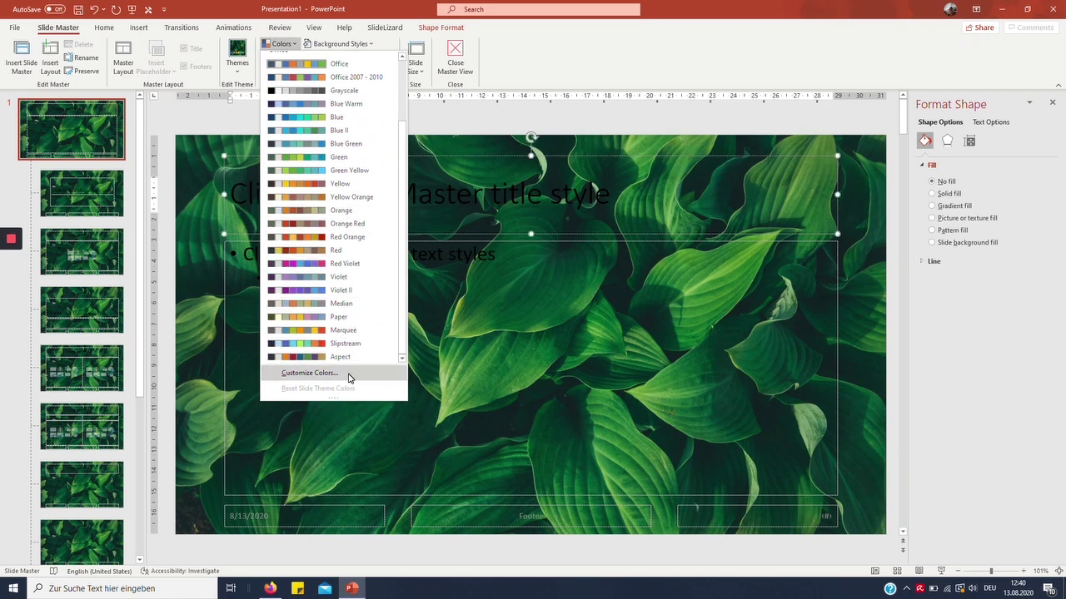
scroll(348, 271, up, 2)
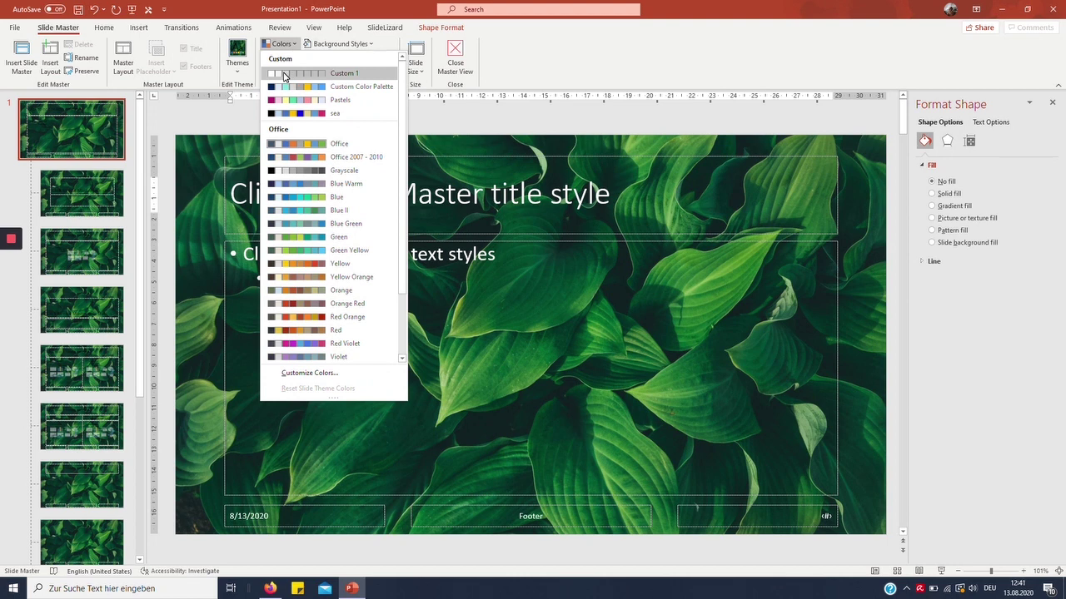
click(284, 77)
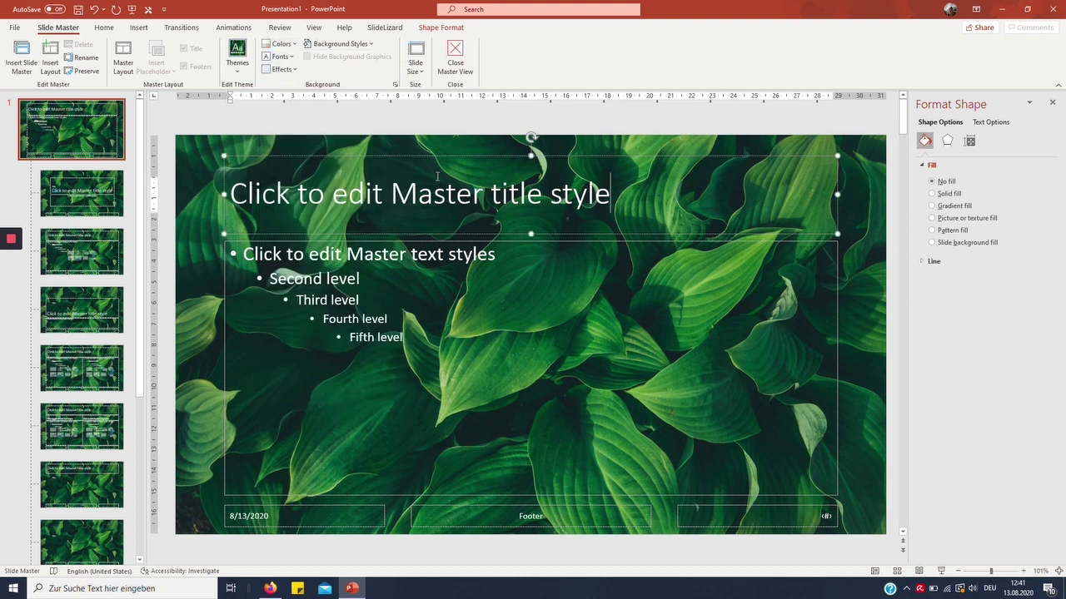
View the settings for creating new theme colors and close them without saving.
click(283, 44)
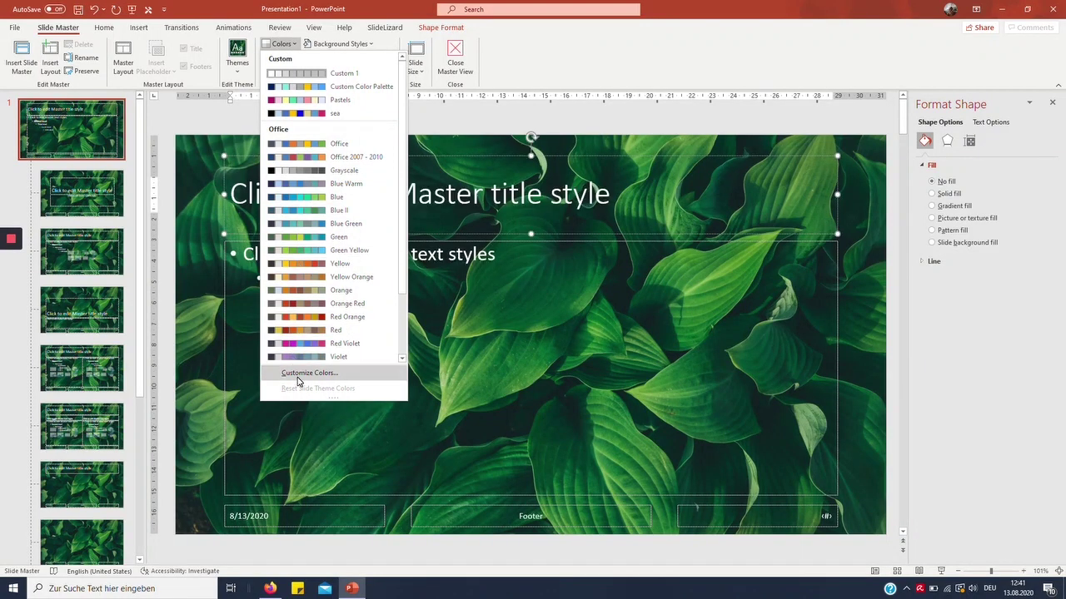
click(298, 374)
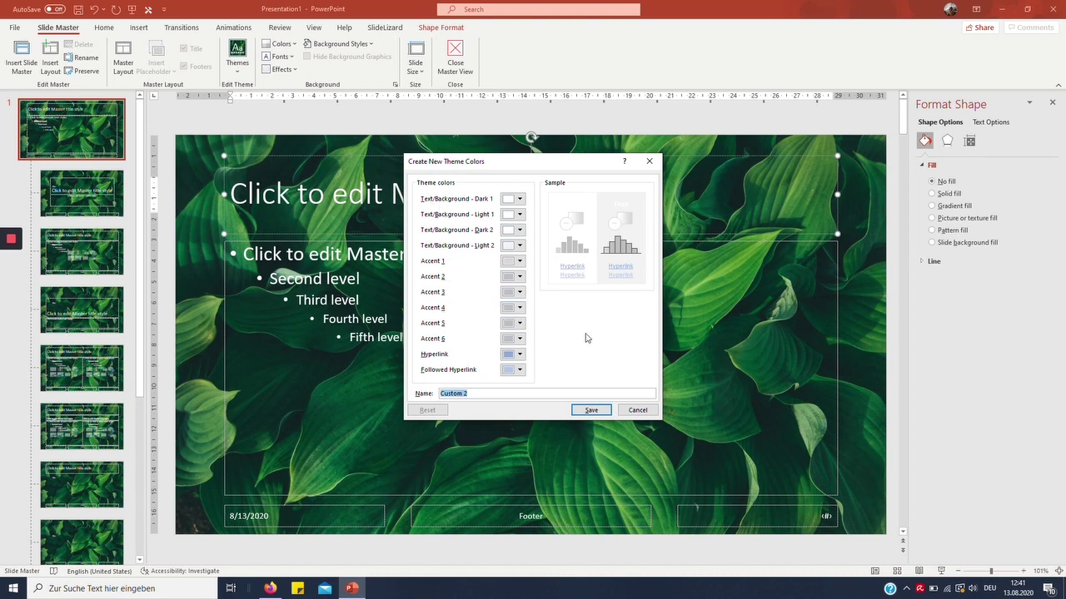
click(637, 409)
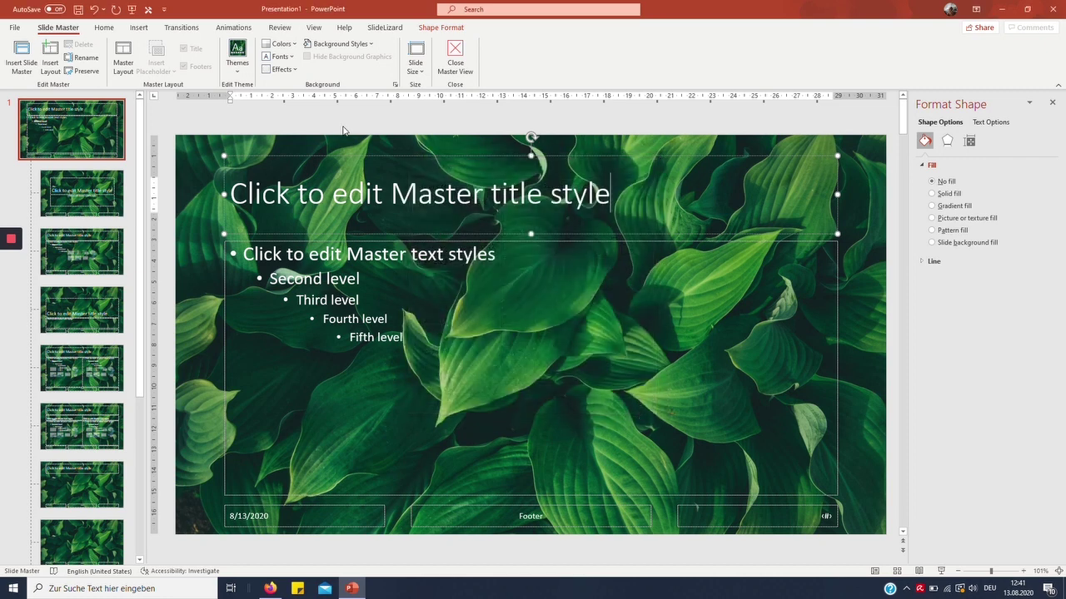
Browse the theme font sets and apply Garamond to the slide master.
click(279, 56)
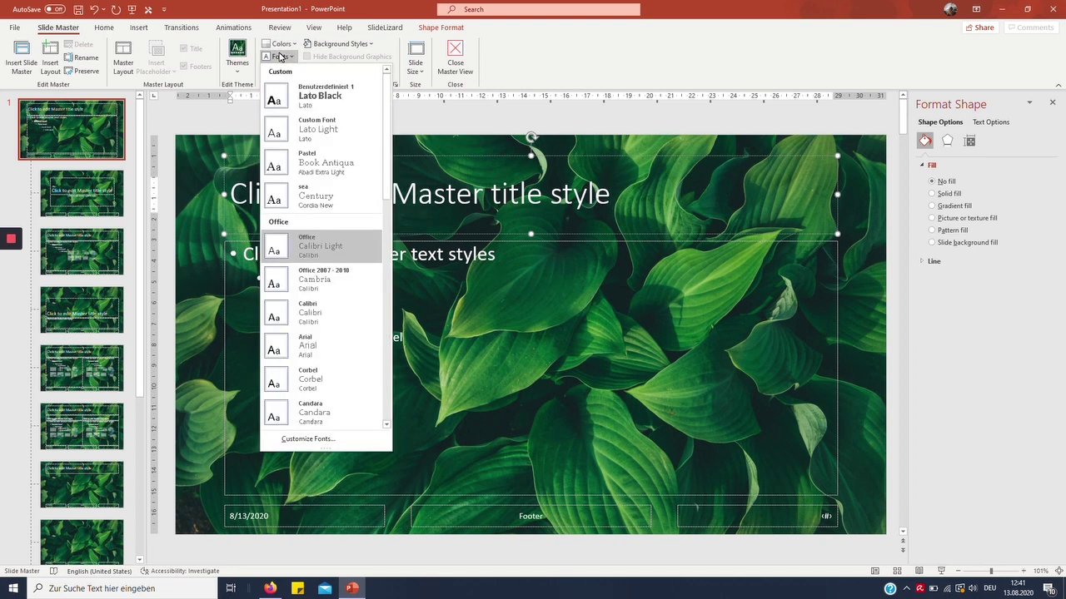
scroll(357, 304, down, 1)
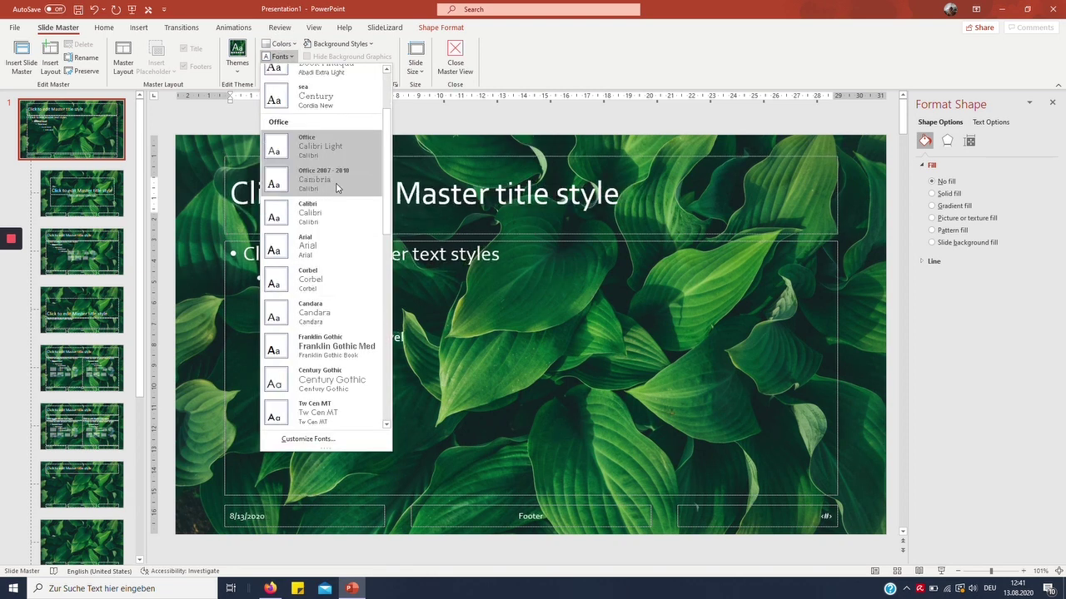
scroll(341, 286, down, 2)
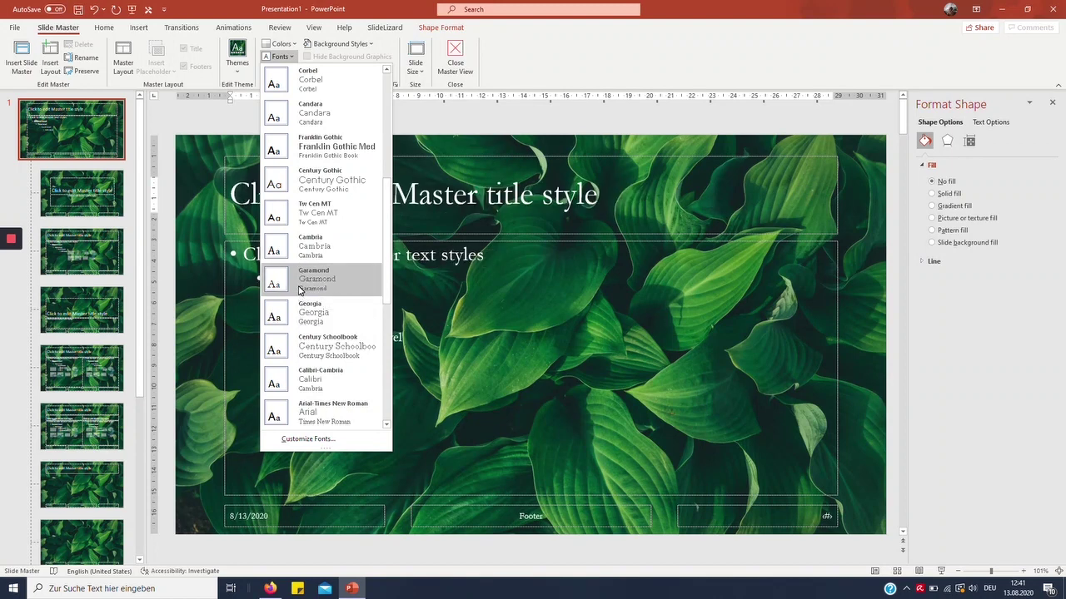
click(317, 283)
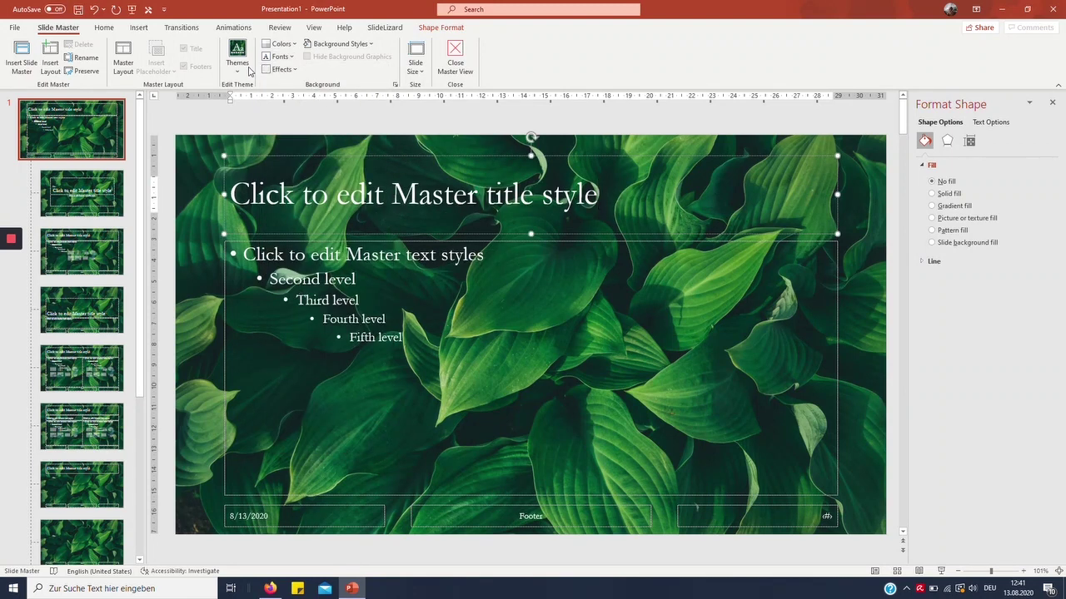
View the heading and body font settings for creating new theme fonts and close them without saving.
click(279, 57)
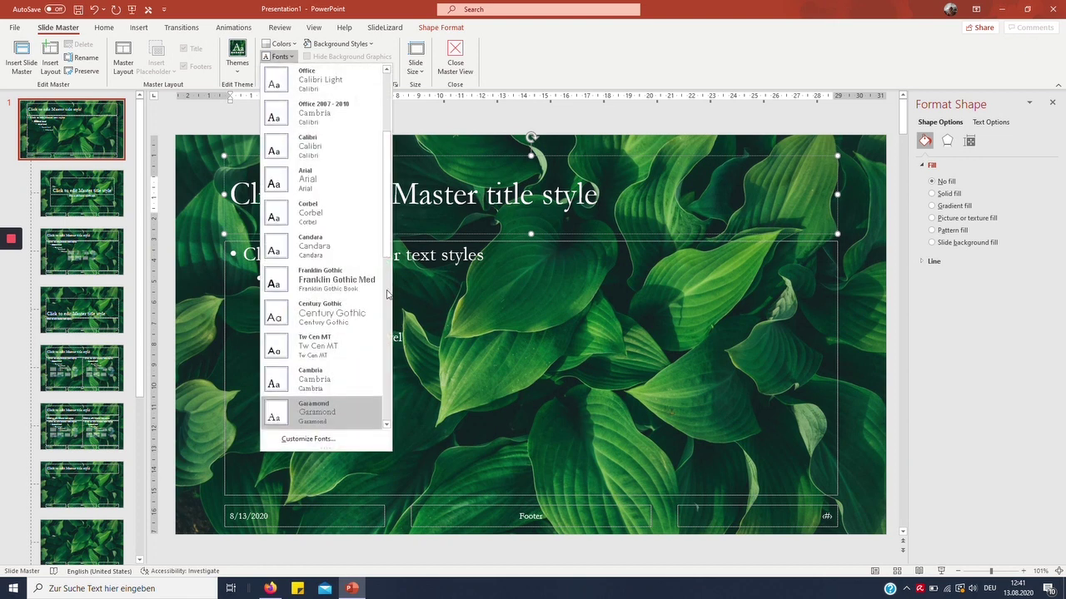
click(340, 438)
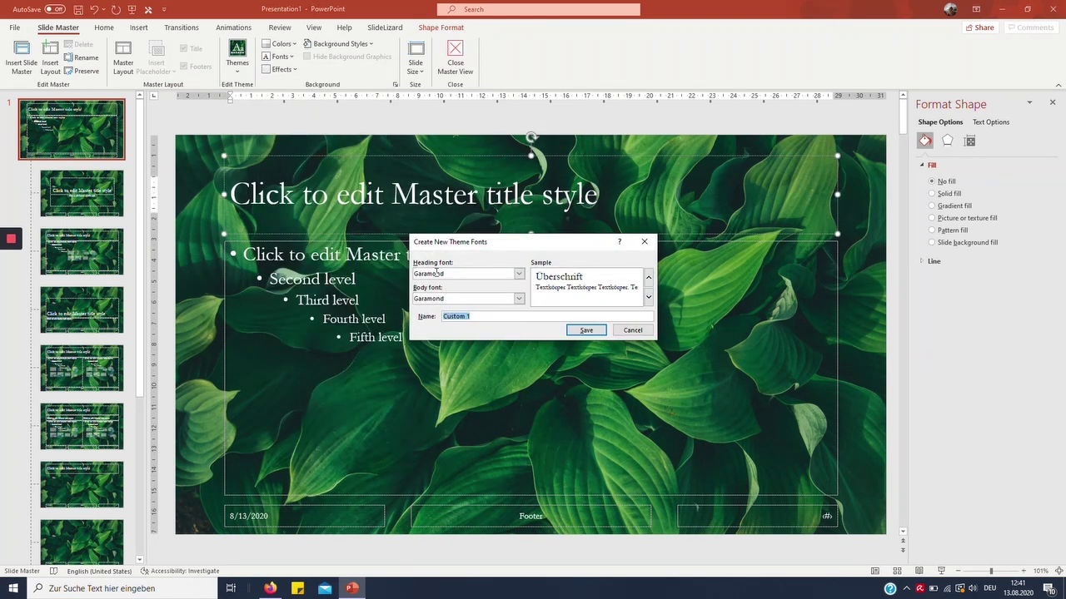
drag(414, 273, 443, 274)
click(491, 302)
click(439, 272)
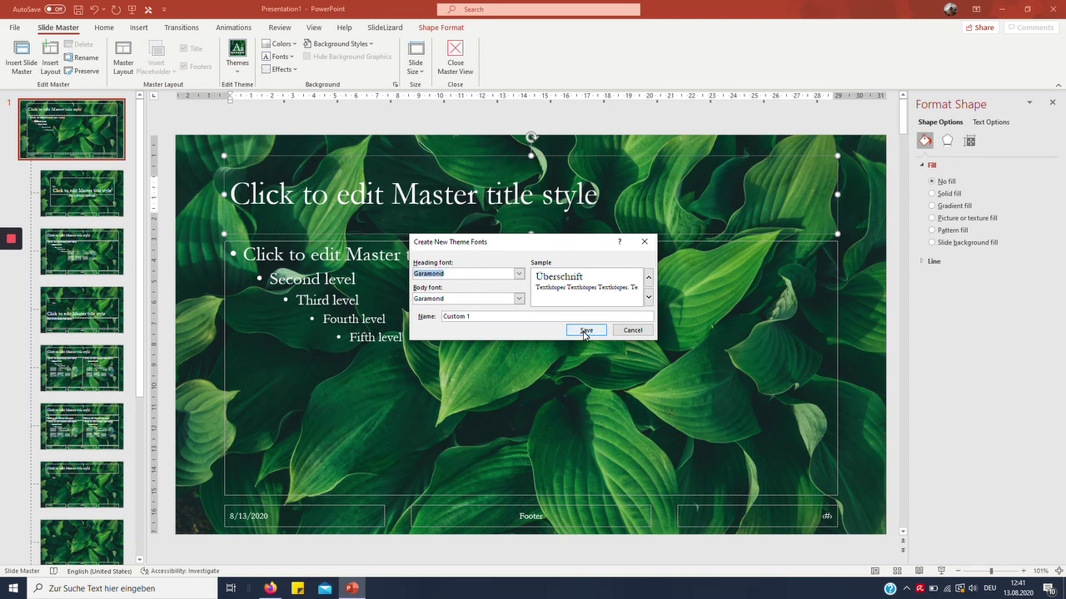
click(642, 239)
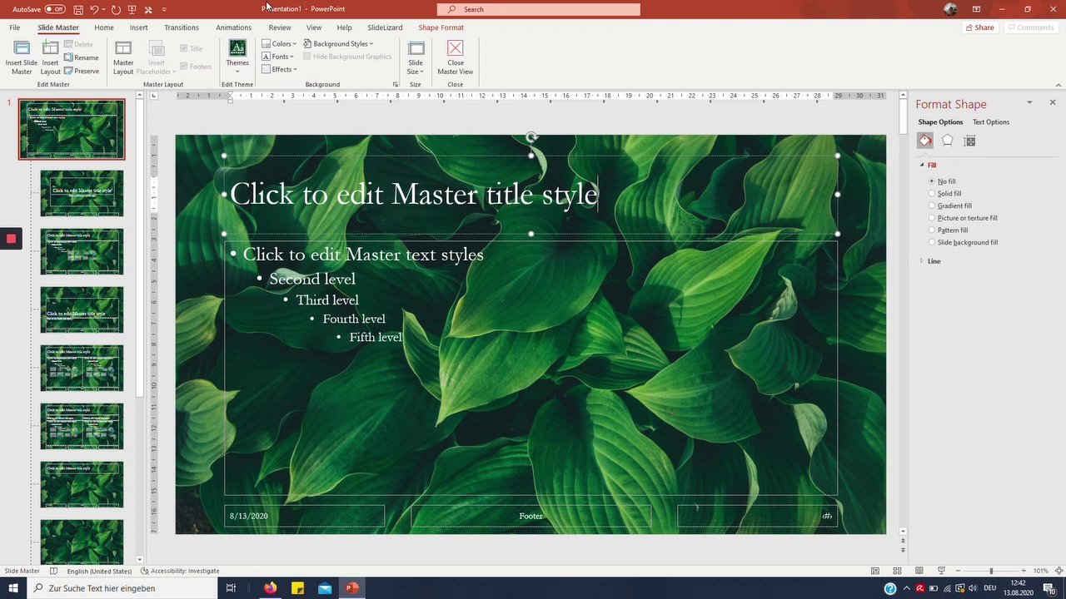
Inspect the date and footer placeholders on the main slide master.
mouse_move(373, 503)
mouse_down()
mouse_move(392, 500)
mouse_move(341, 499)
mouse_move(387, 505)
mouse_move(373, 506)
mouse_up()
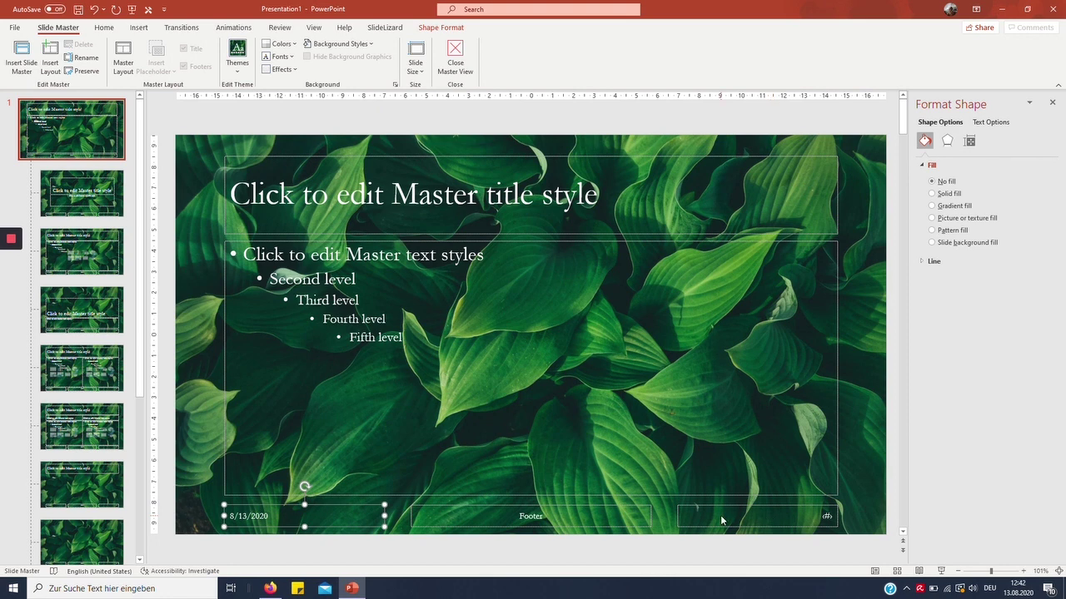
click(531, 516)
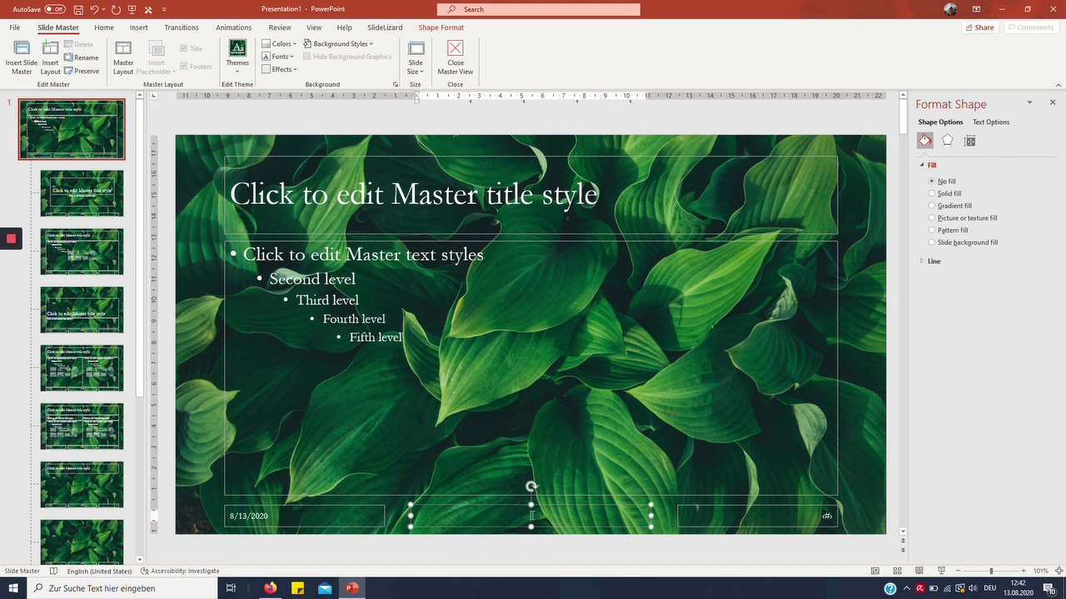
click(187, 243)
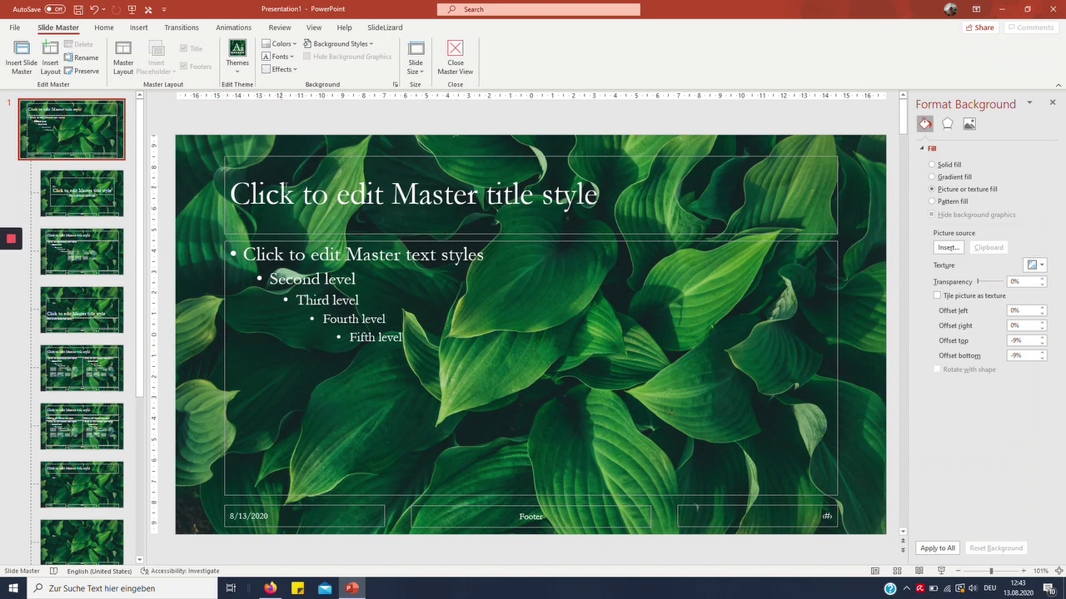
Make the title text on the main slide master bold.
click(601, 213)
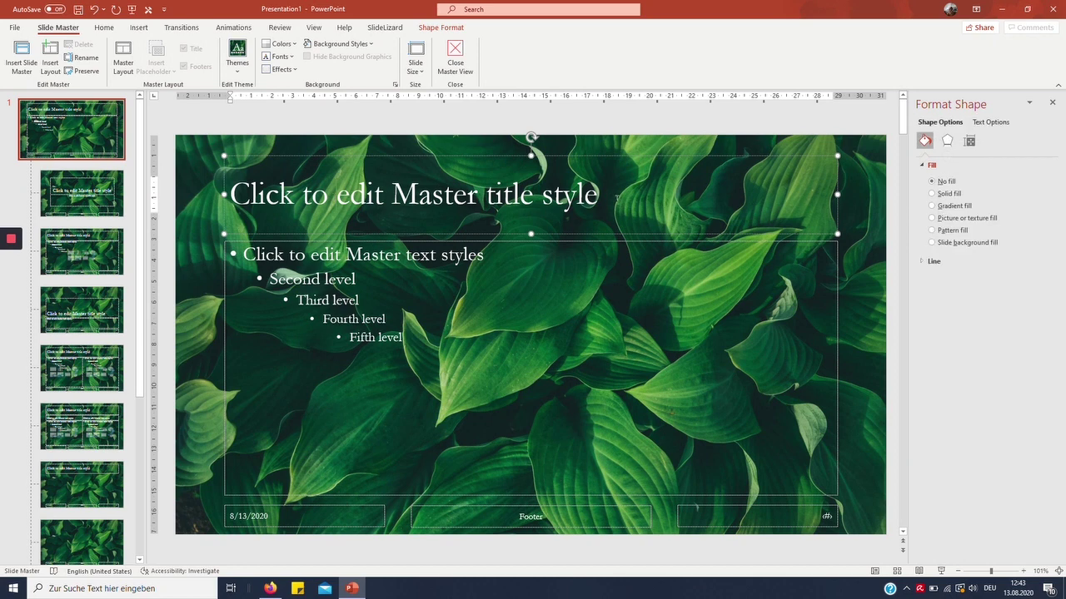
drag(616, 198, 232, 198)
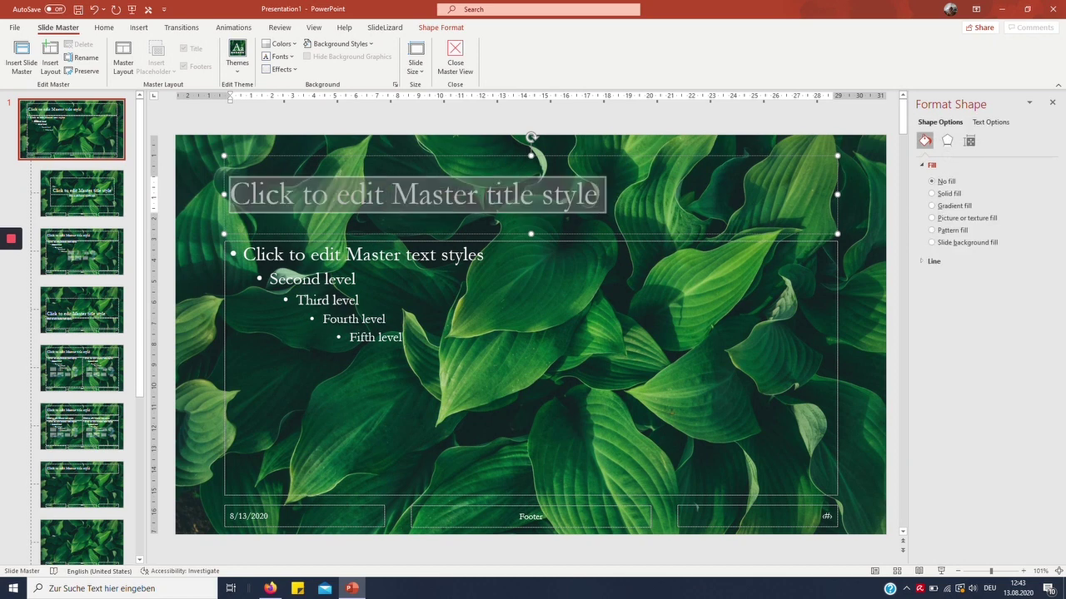
click(117, 32)
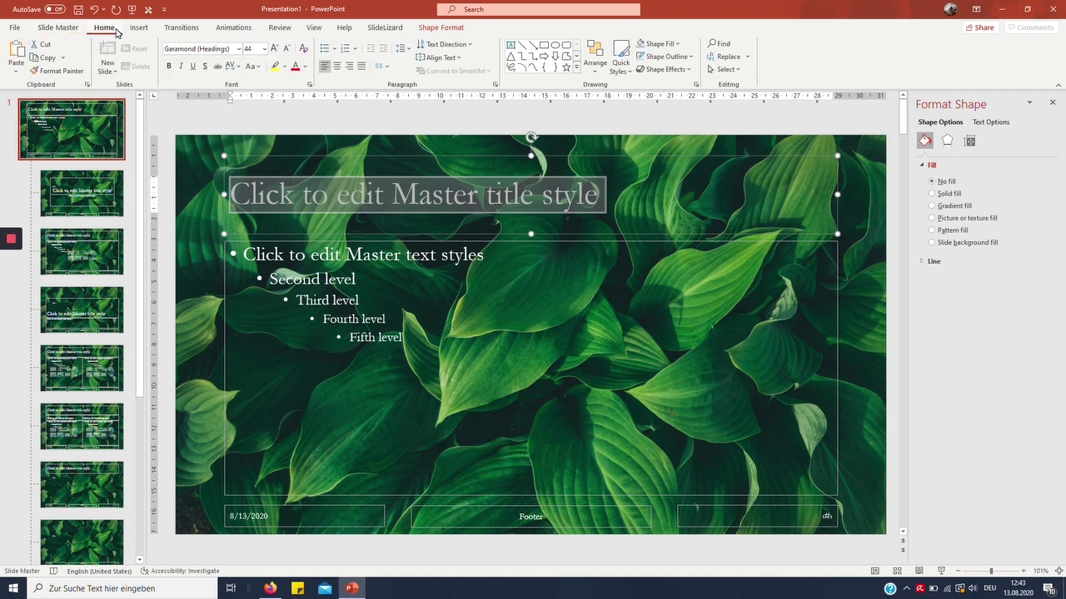
click(171, 68)
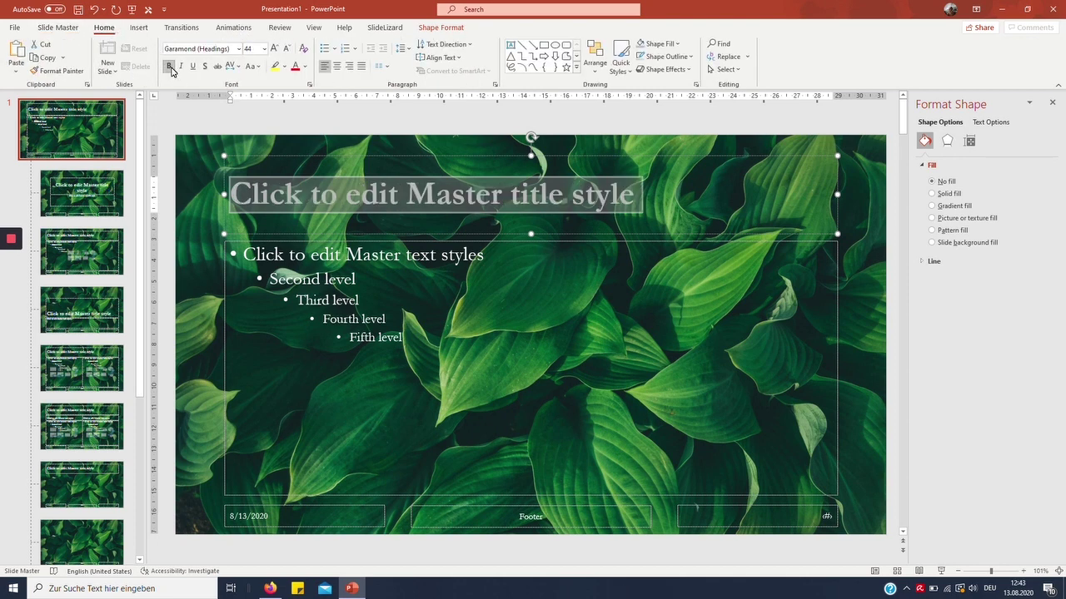
Review the bold title style on the first five layouts beneath the main slide master.
click(101, 202)
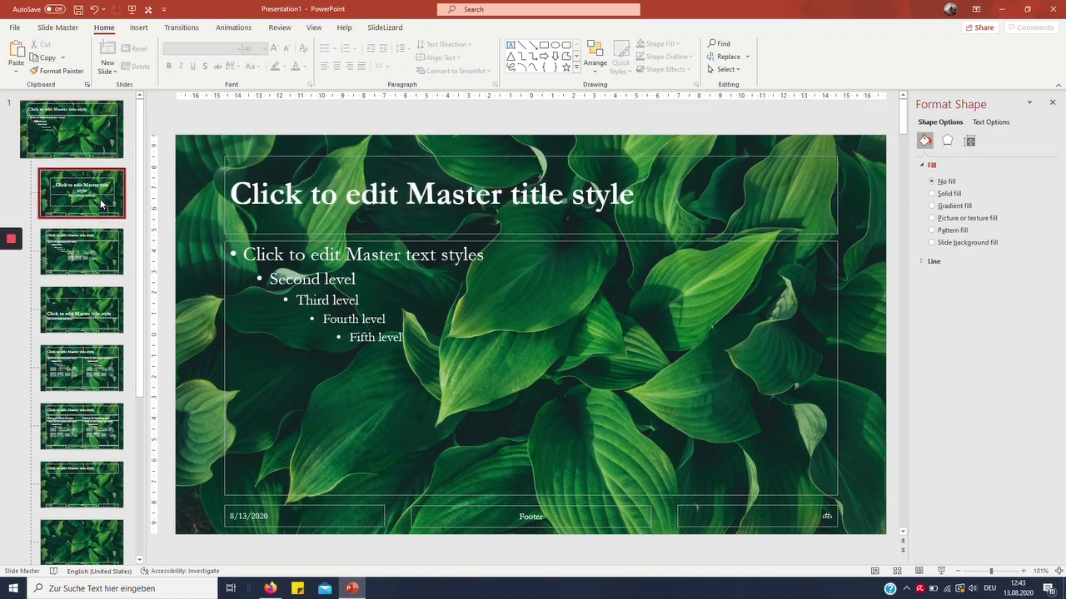
click(101, 252)
click(101, 310)
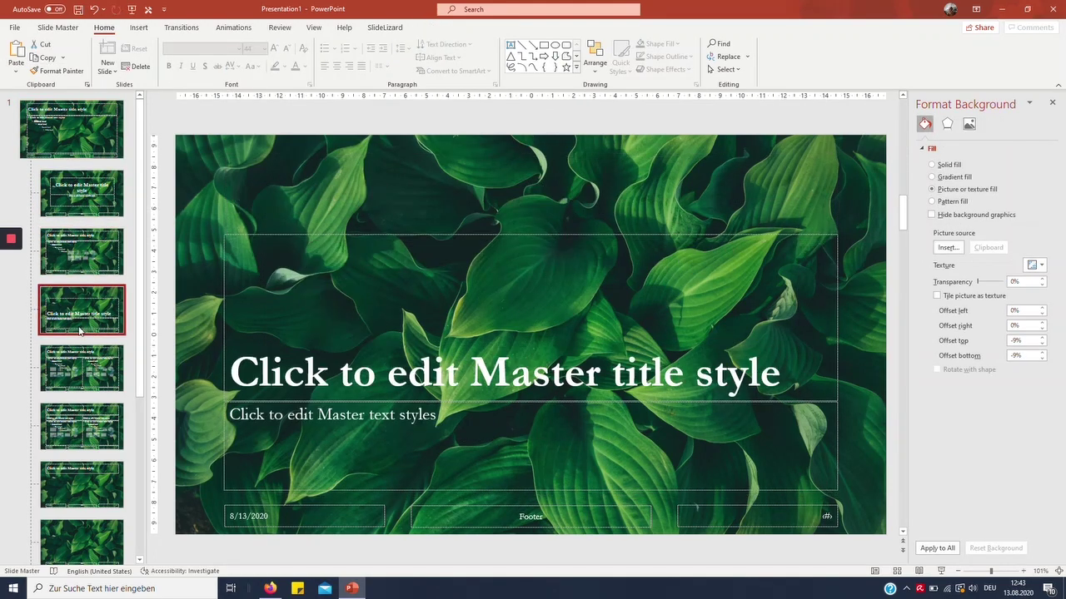
click(74, 369)
click(79, 425)
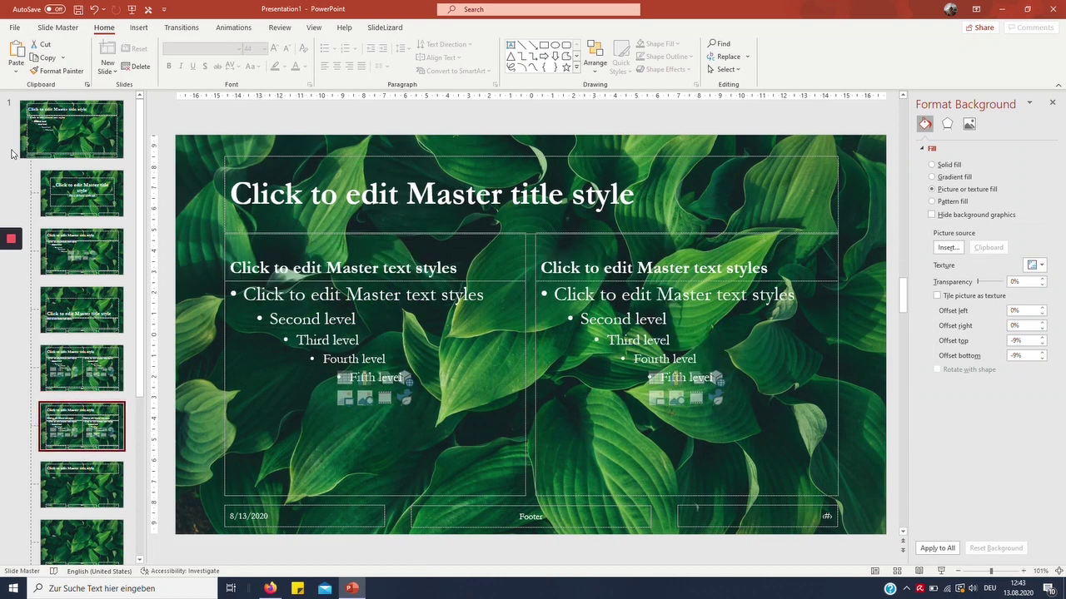
Center the title text on the main slide master and set it to one column.
click(35, 109)
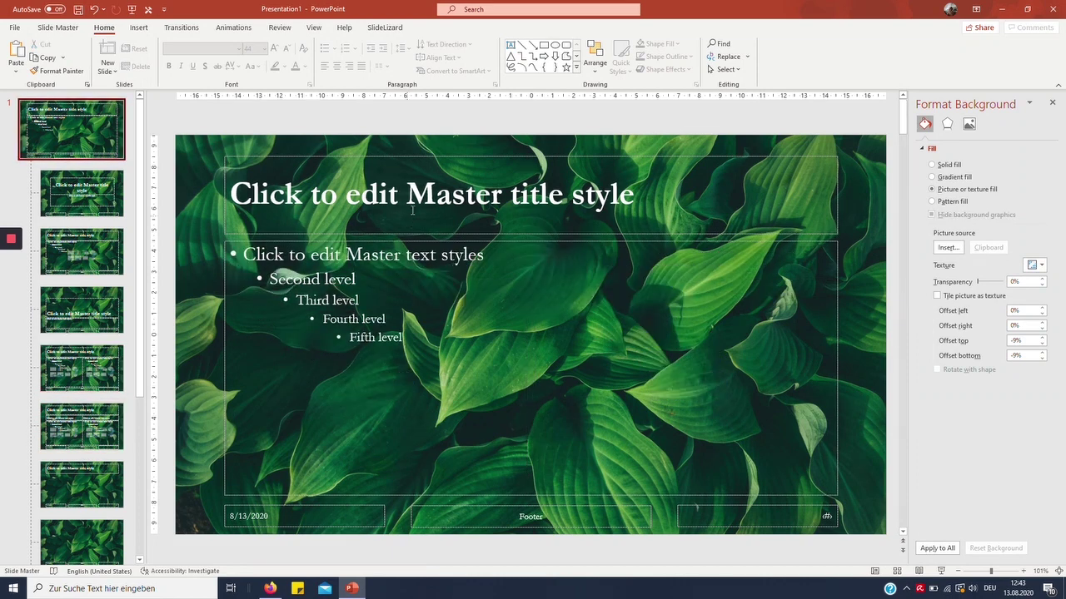
click(594, 187)
drag(594, 187, 271, 180)
click(336, 67)
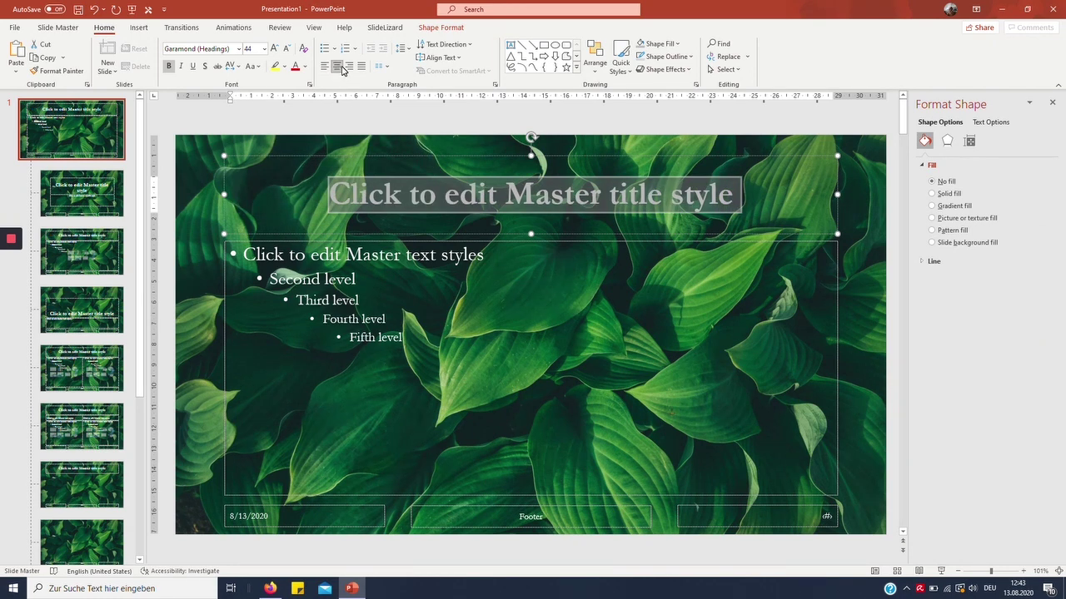
click(381, 66)
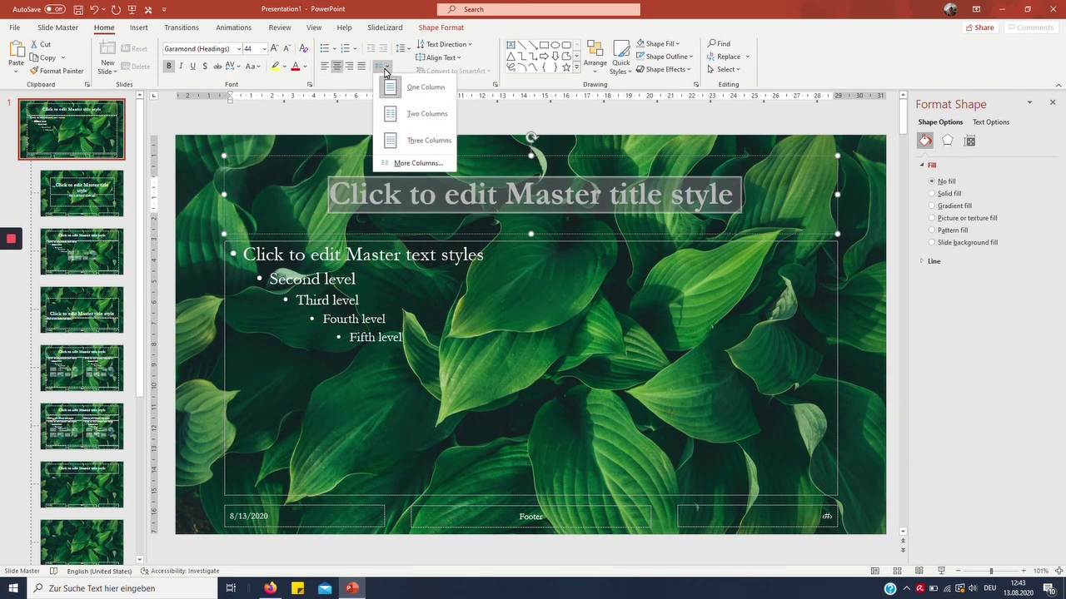
click(397, 88)
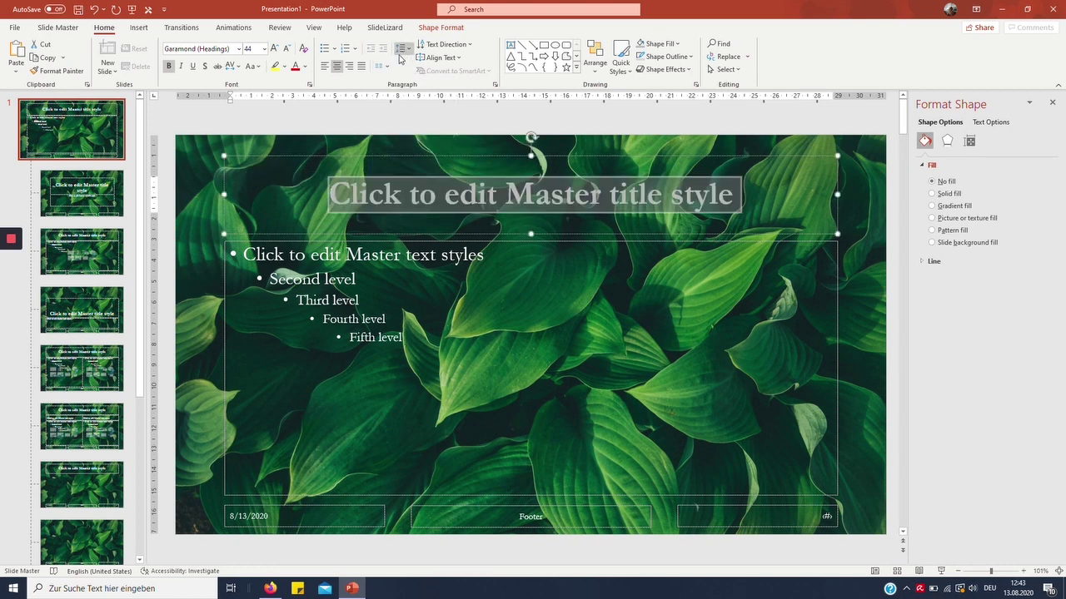
click(547, 239)
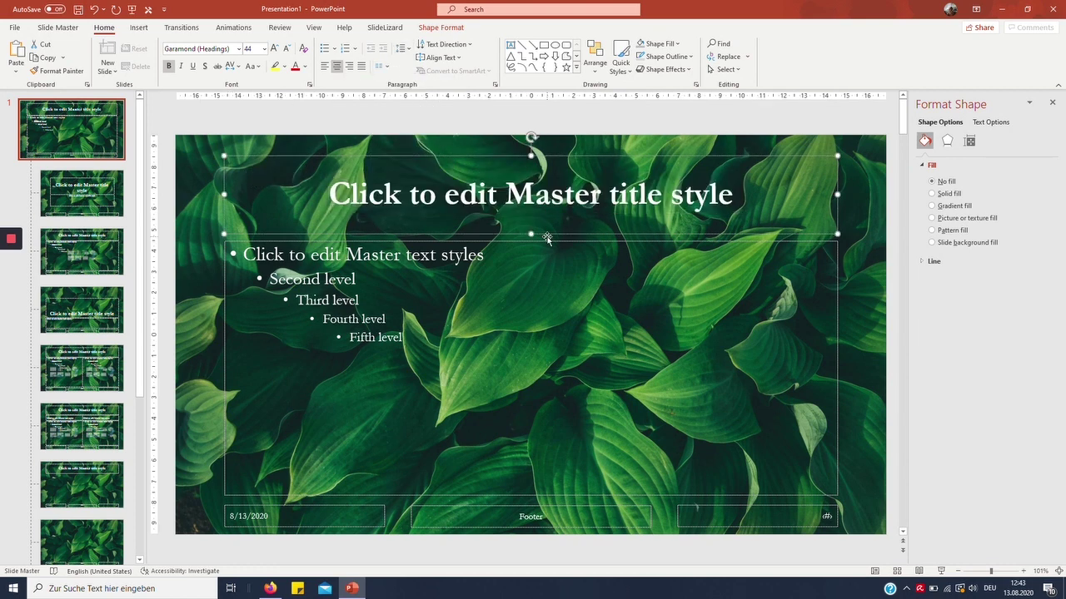
Increase the font size of the main slide master's title text to 48.
click(732, 195)
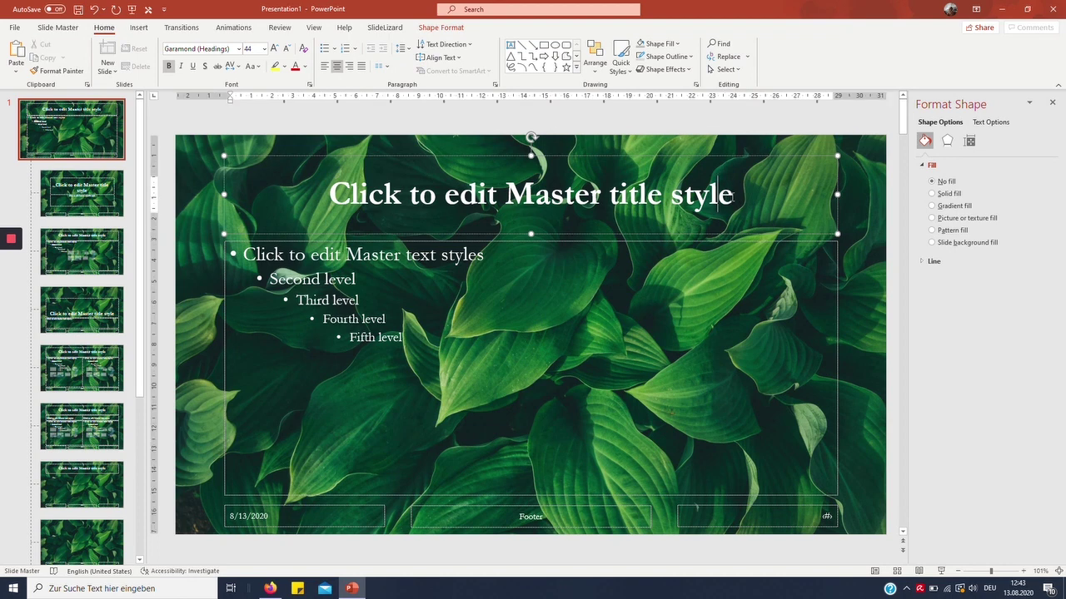
key(ctrl+a)
click(274, 49)
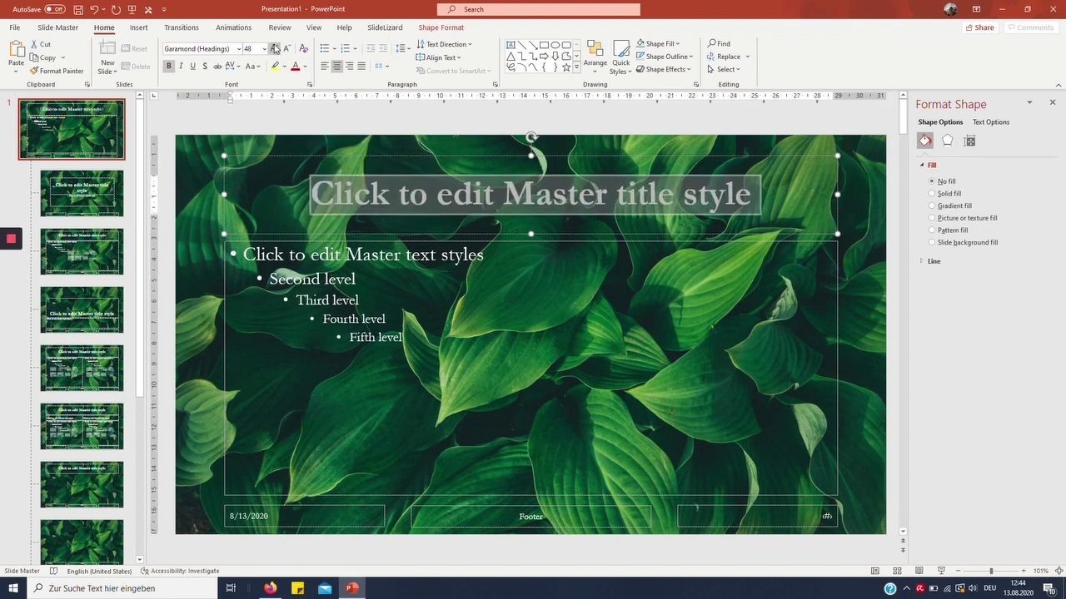
Give the first-level body text on the main slide master filled square bullets.
click(319, 254)
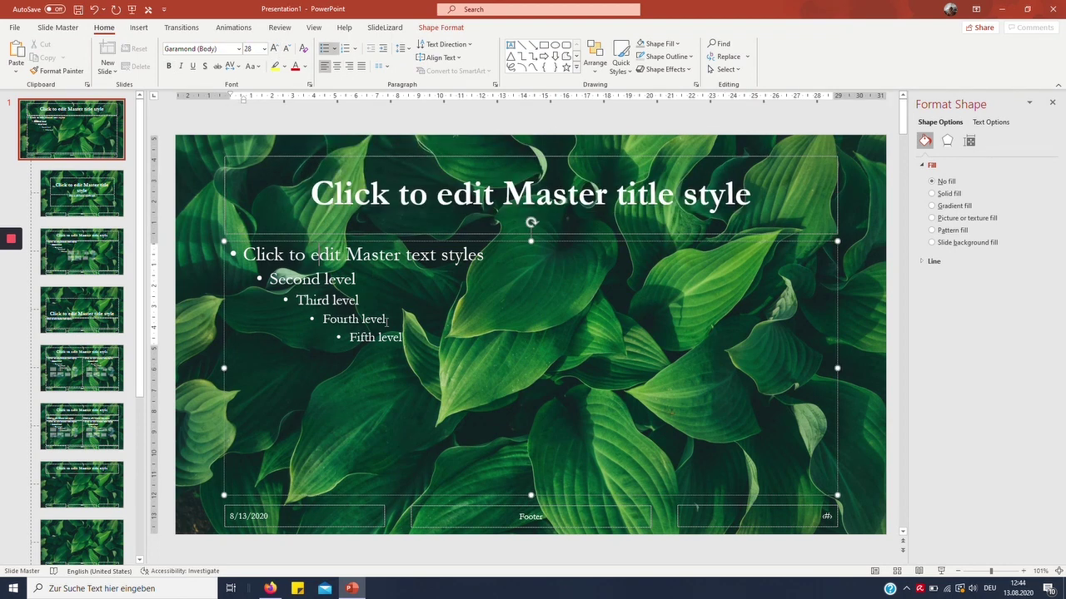
drag(495, 263, 184, 239)
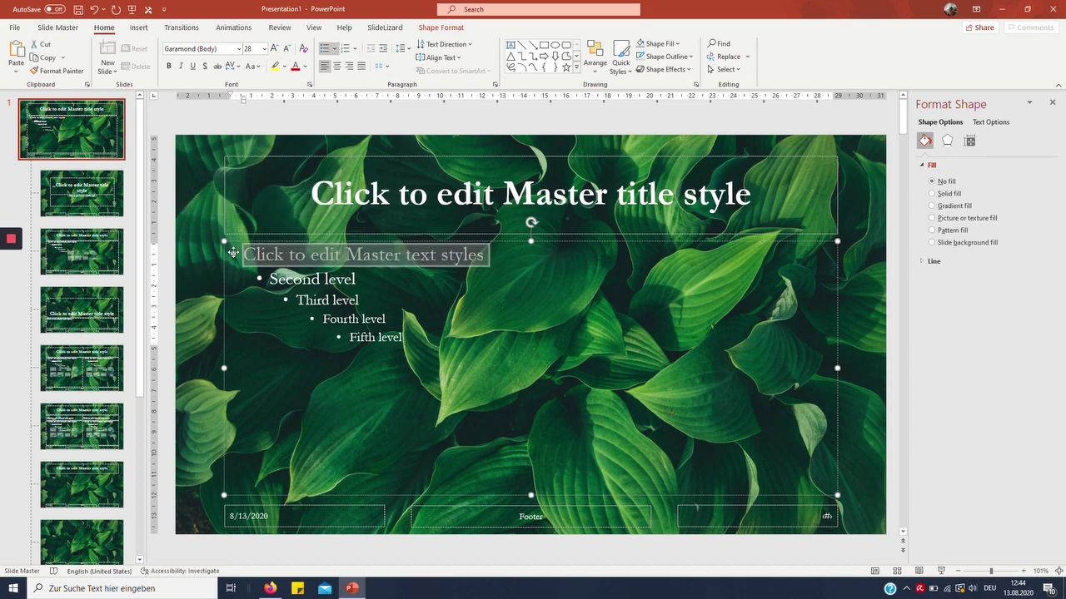
click(336, 49)
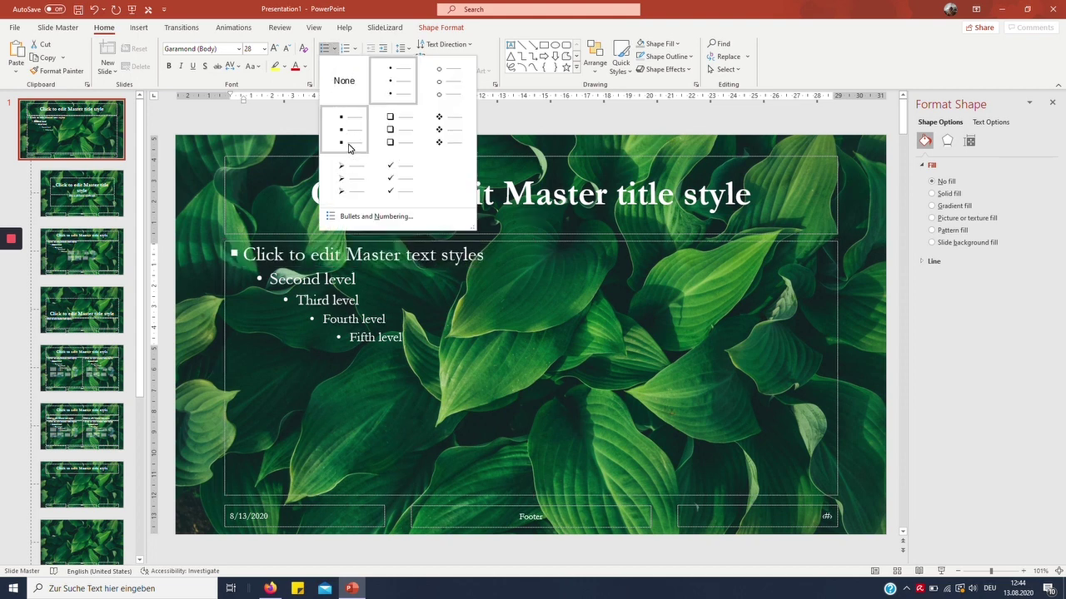
click(348, 131)
Try the Abadi font on the fourth- and fifth-level body text and undo the font change.
click(328, 299)
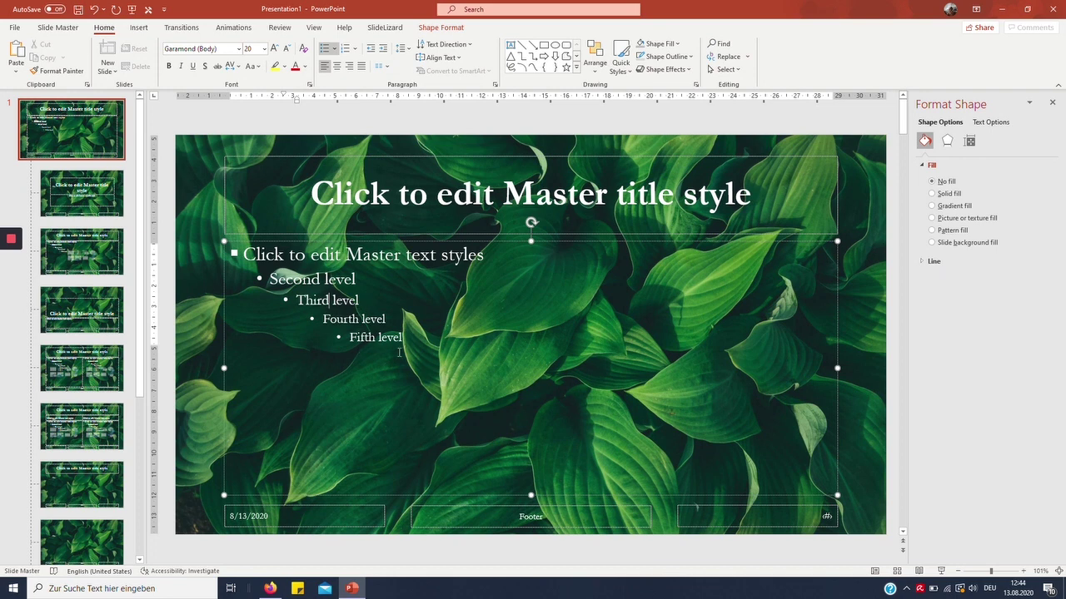
drag(406, 349, 306, 313)
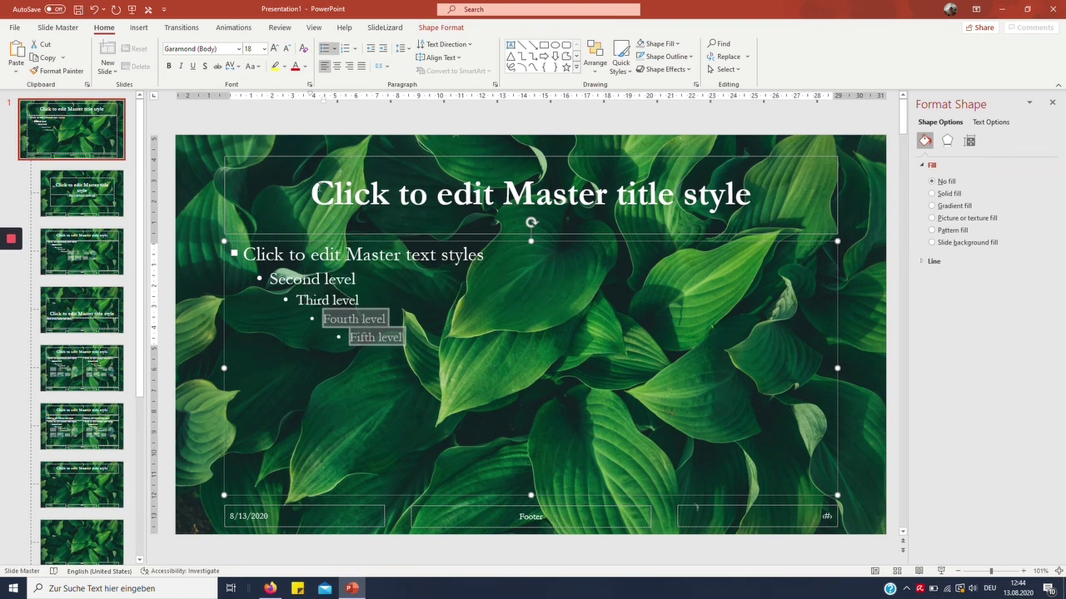
click(239, 49)
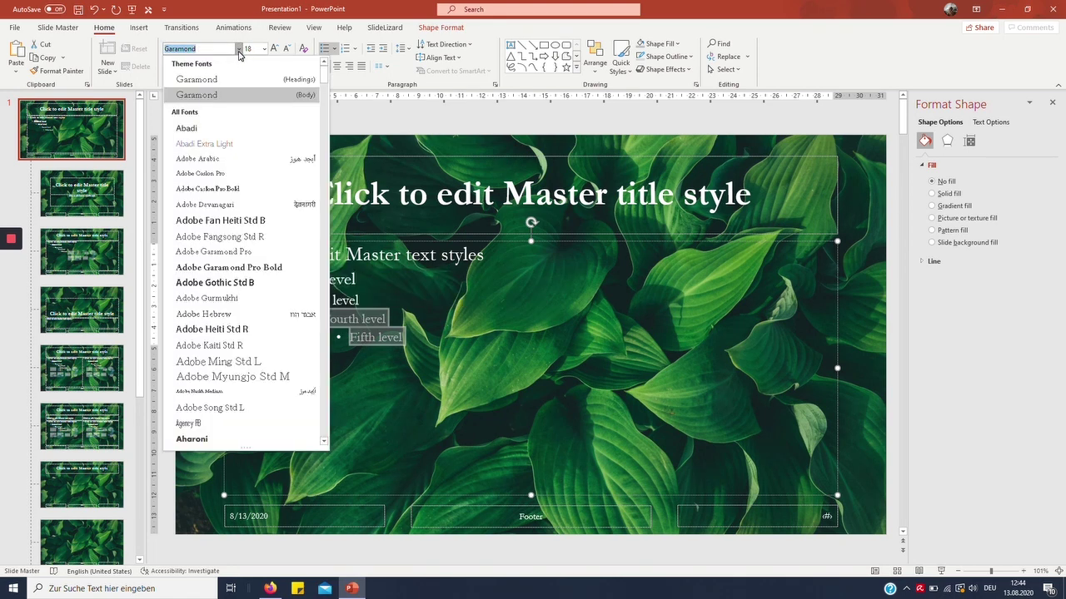
click(187, 128)
click(443, 268)
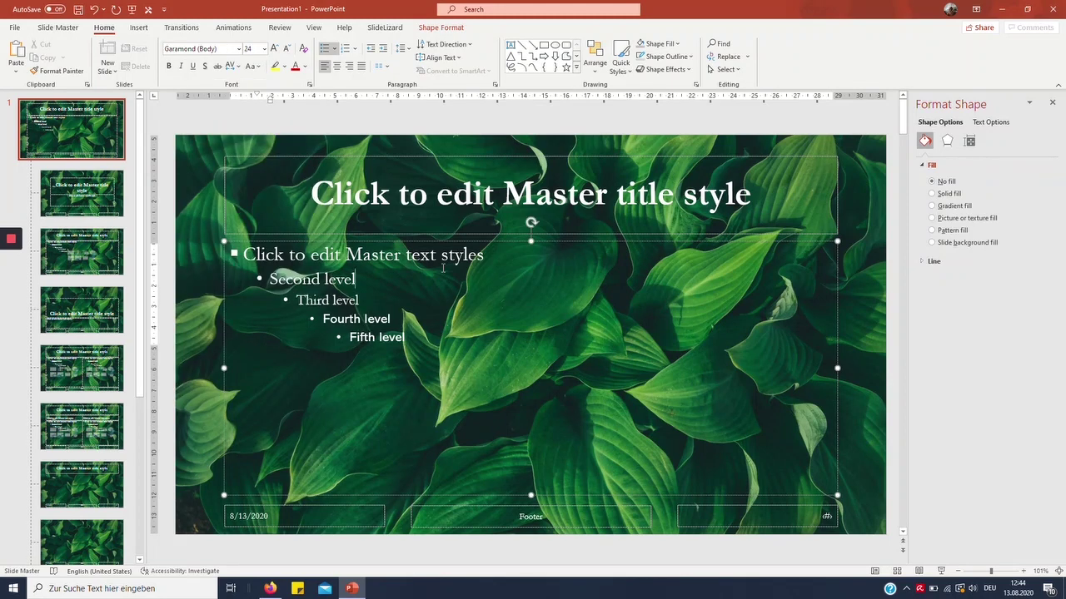
key(ctrl+z)
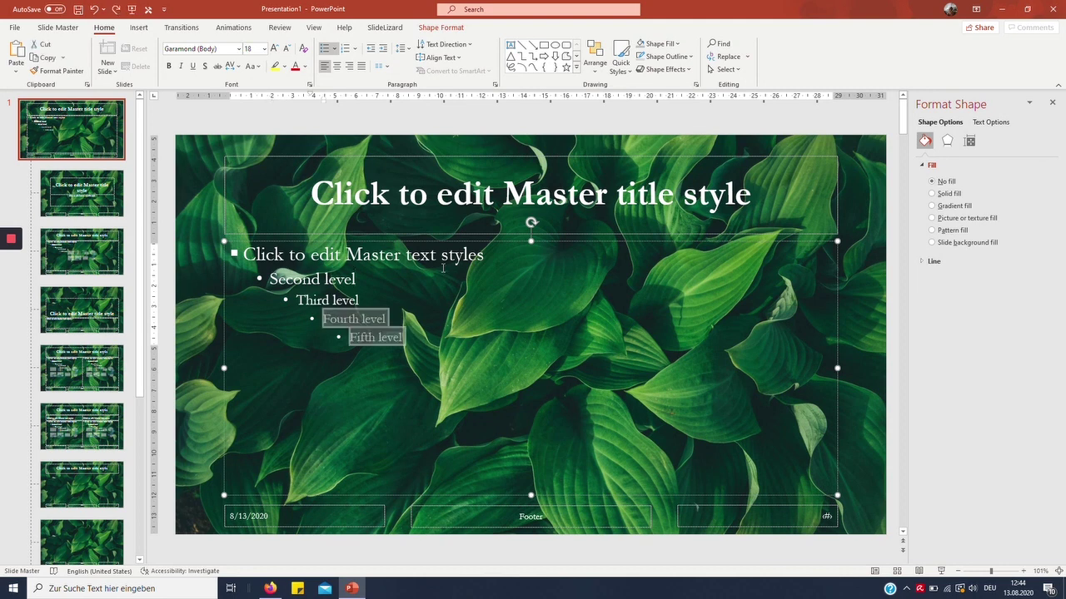
click(313, 339)
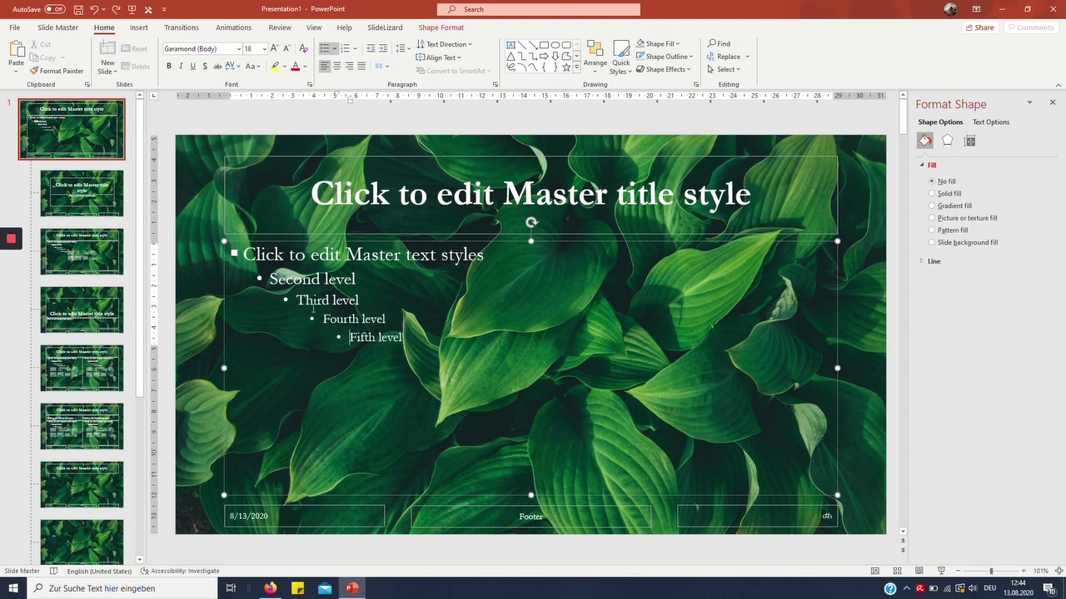
click(316, 300)
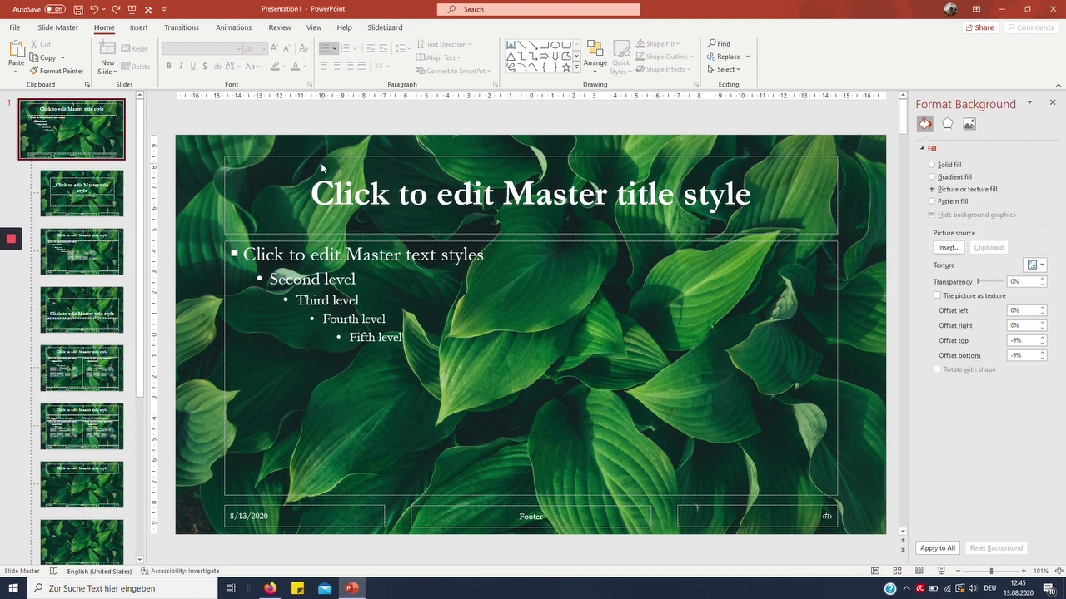
Review the title and bullet formatting across the layouts beneath the main slide master.
click(87, 210)
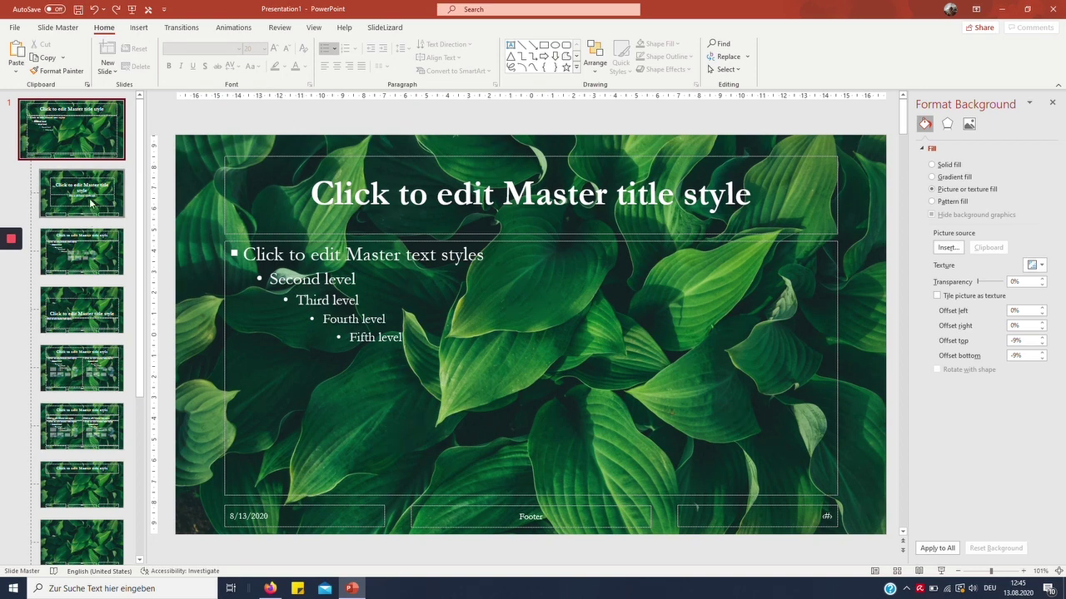
click(98, 255)
click(93, 310)
click(92, 362)
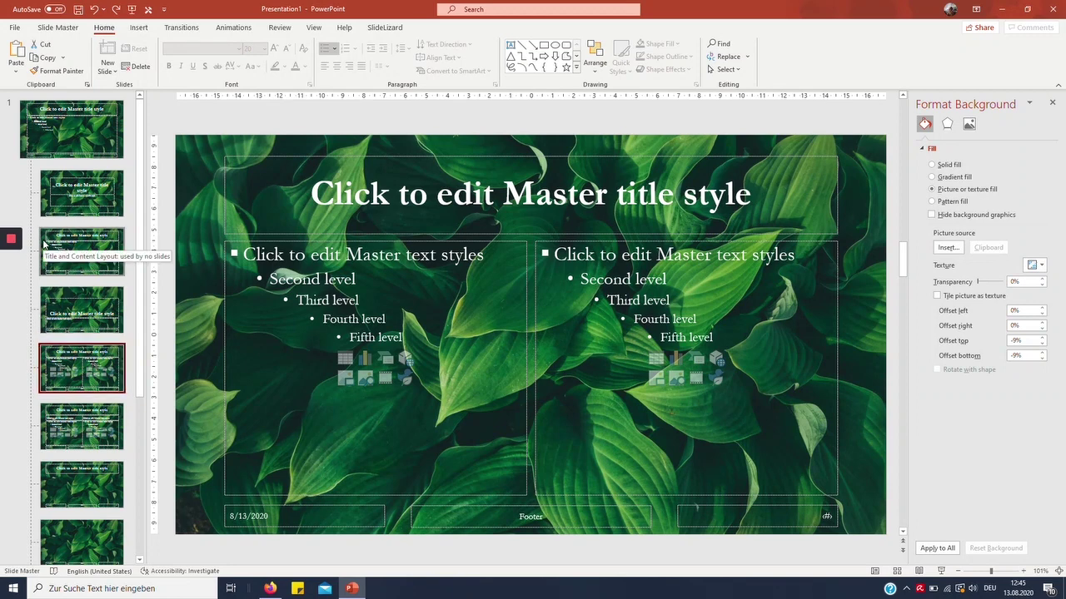
click(106, 196)
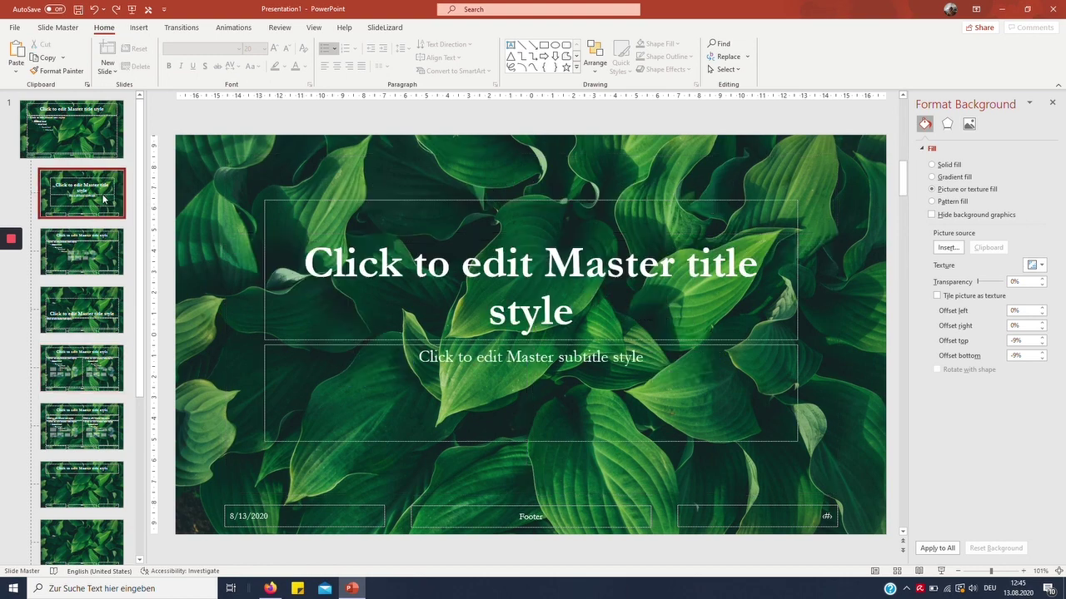
click(65, 256)
scroll(65, 257, down, 5)
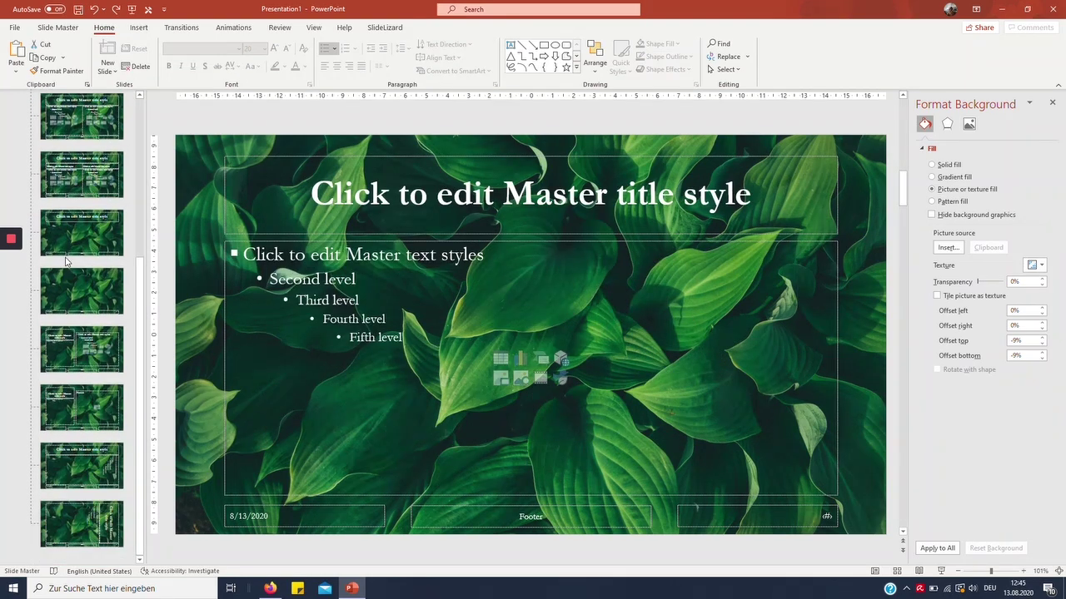
Examine the remaining layouts one by one, from the vertical text layouts back up to the title slide layout.
click(90, 428)
click(90, 475)
click(83, 517)
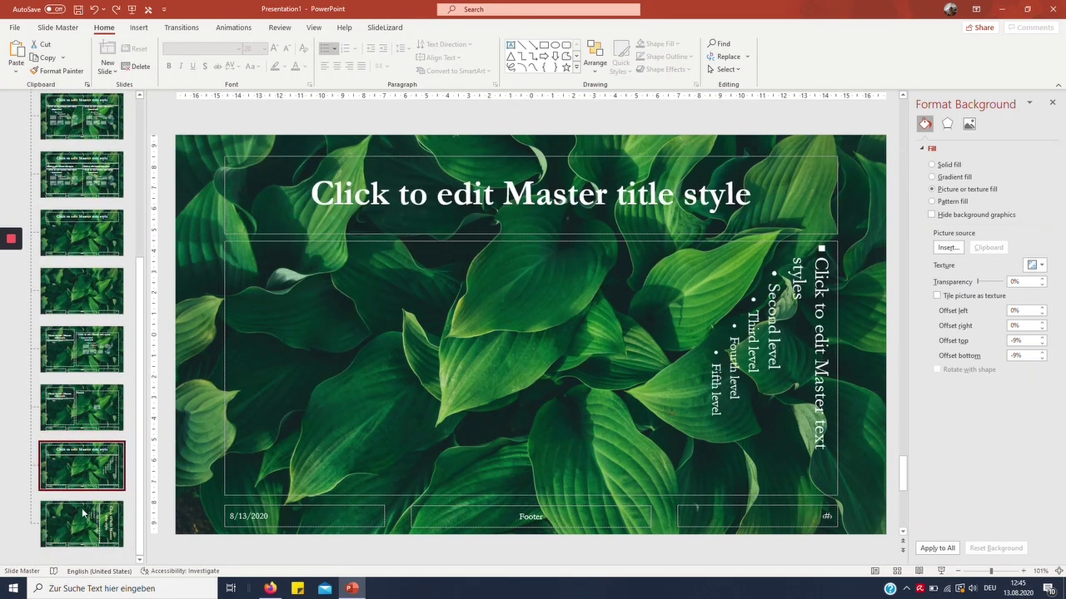
click(87, 466)
click(91, 408)
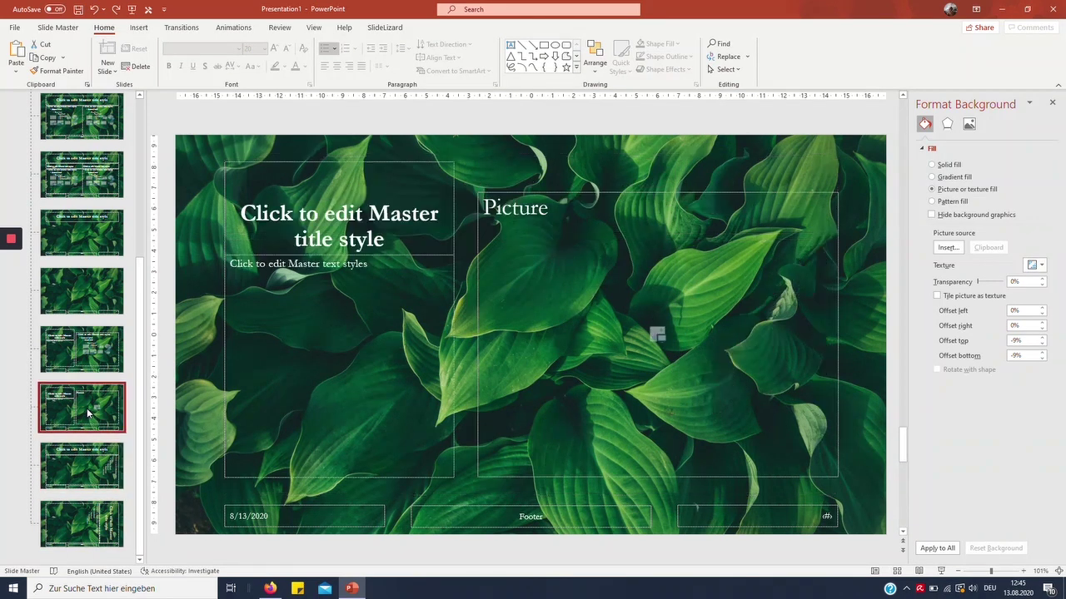
click(94, 370)
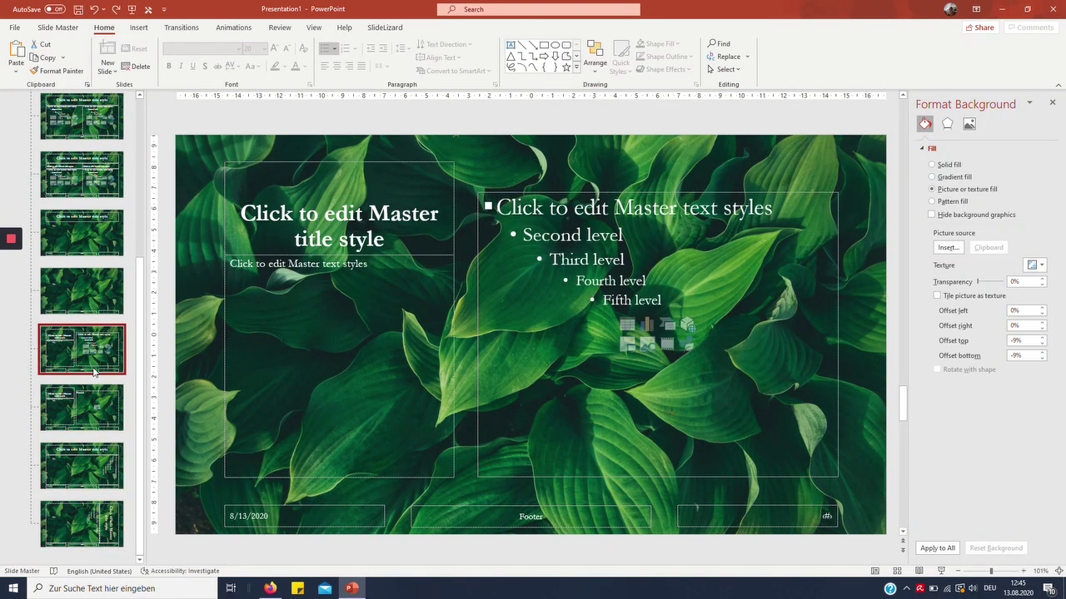
click(94, 291)
scroll(94, 290, up, 1)
click(94, 288)
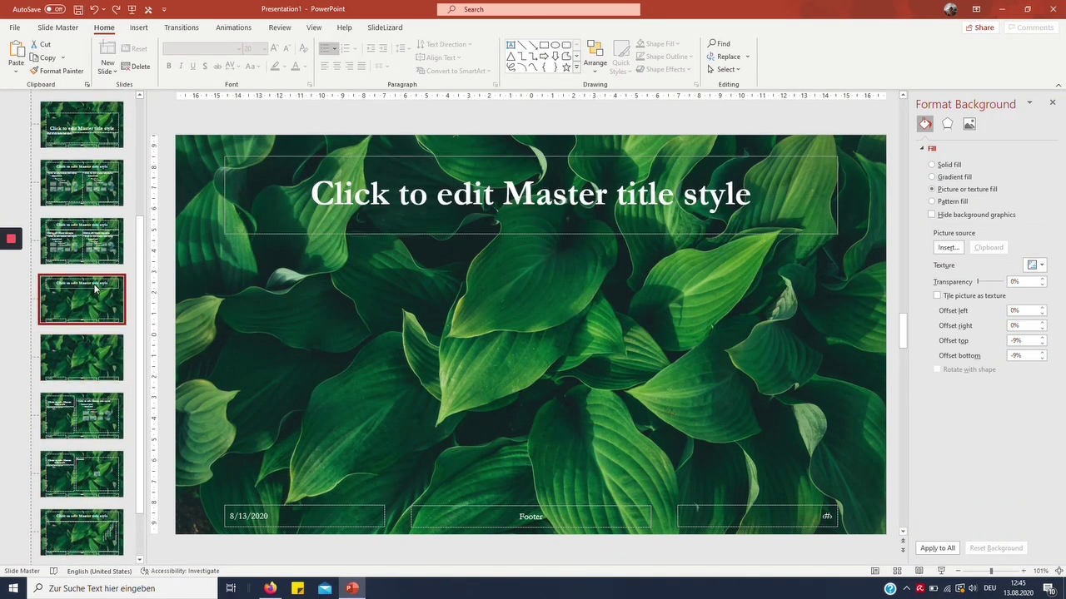
click(92, 250)
scroll(89, 259, up, 1)
click(83, 223)
scroll(79, 229, up, 1)
click(79, 231)
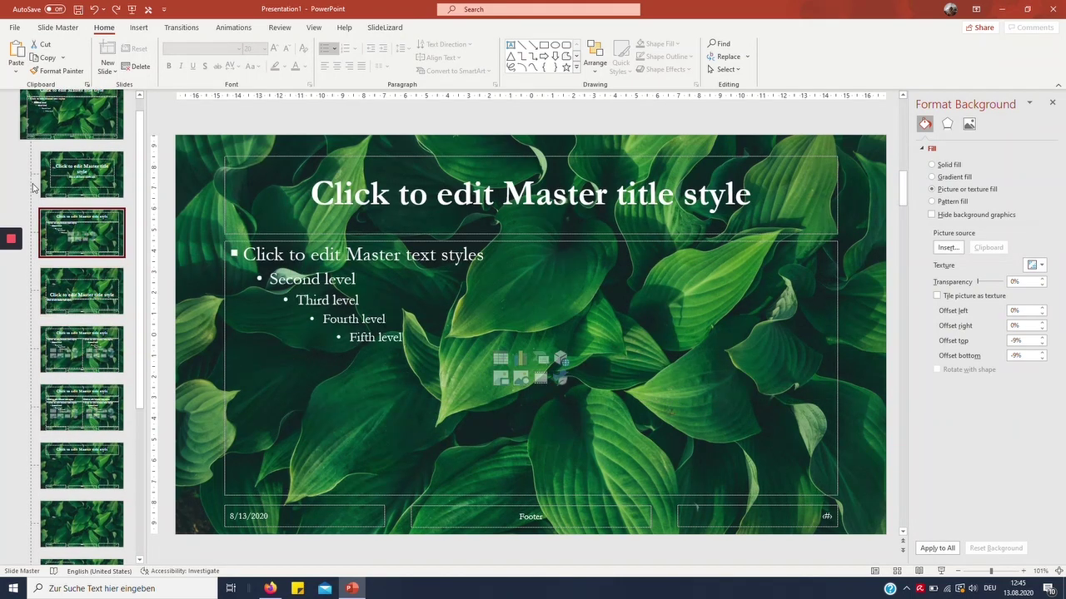
click(94, 182)
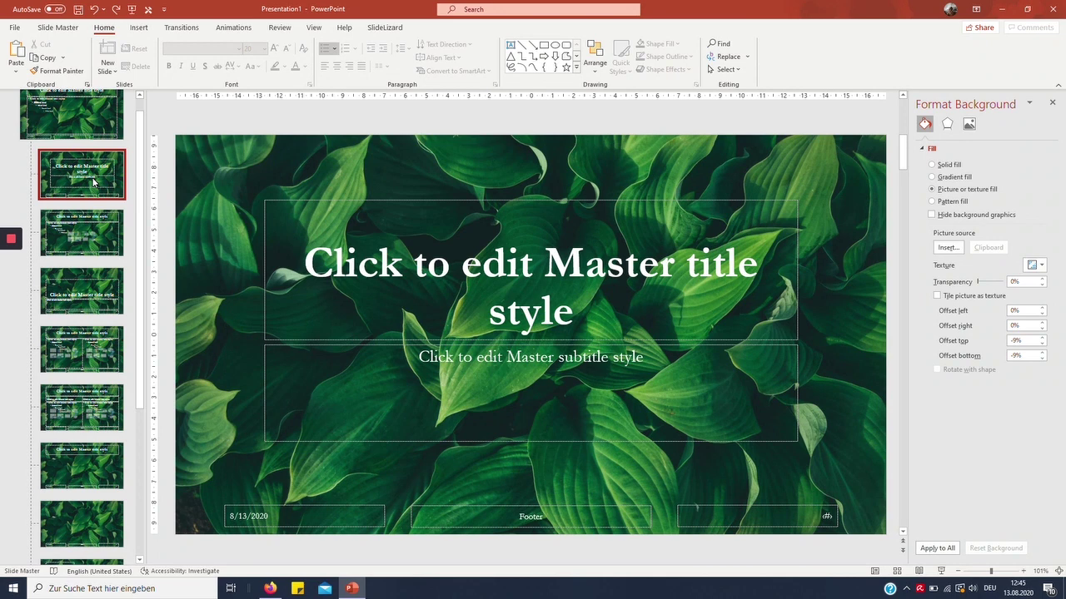
Set the background of the title-and-content layout to the stock image of a panda sitting in a tree.
click(101, 244)
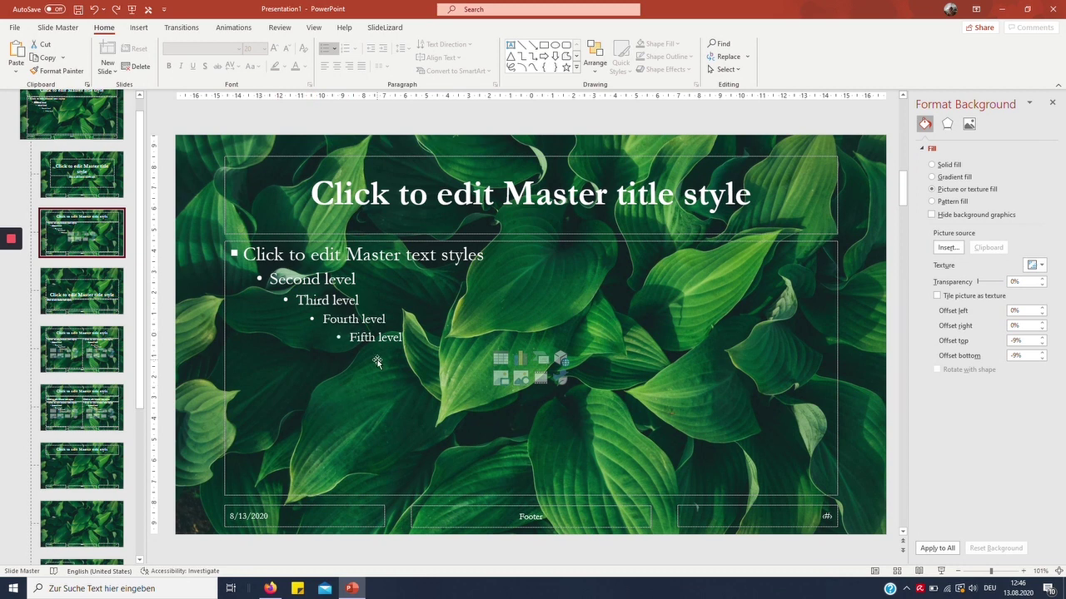
right_click(199, 277)
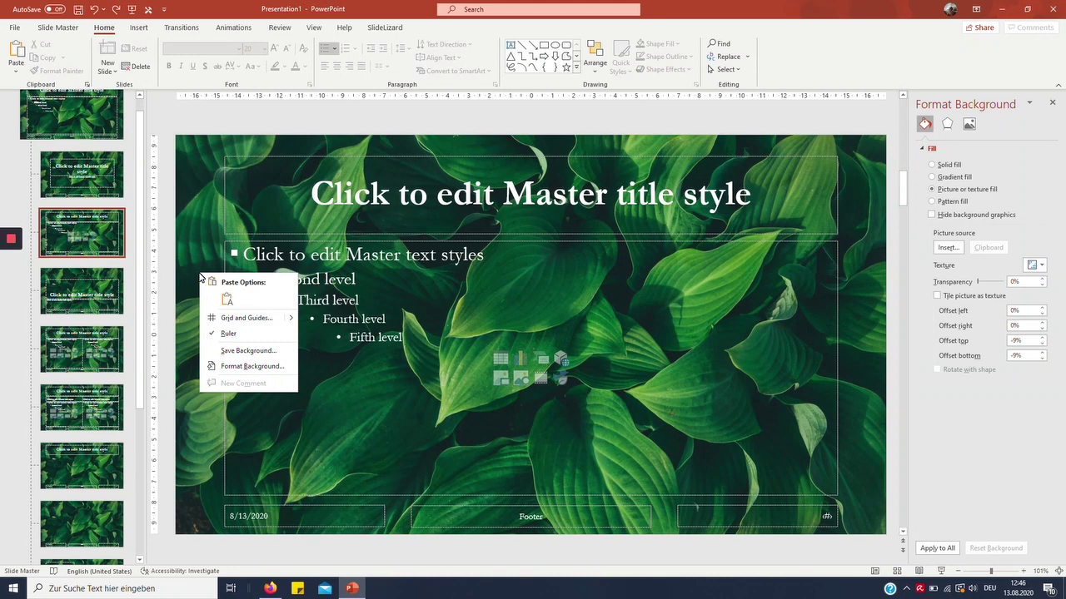
click(253, 366)
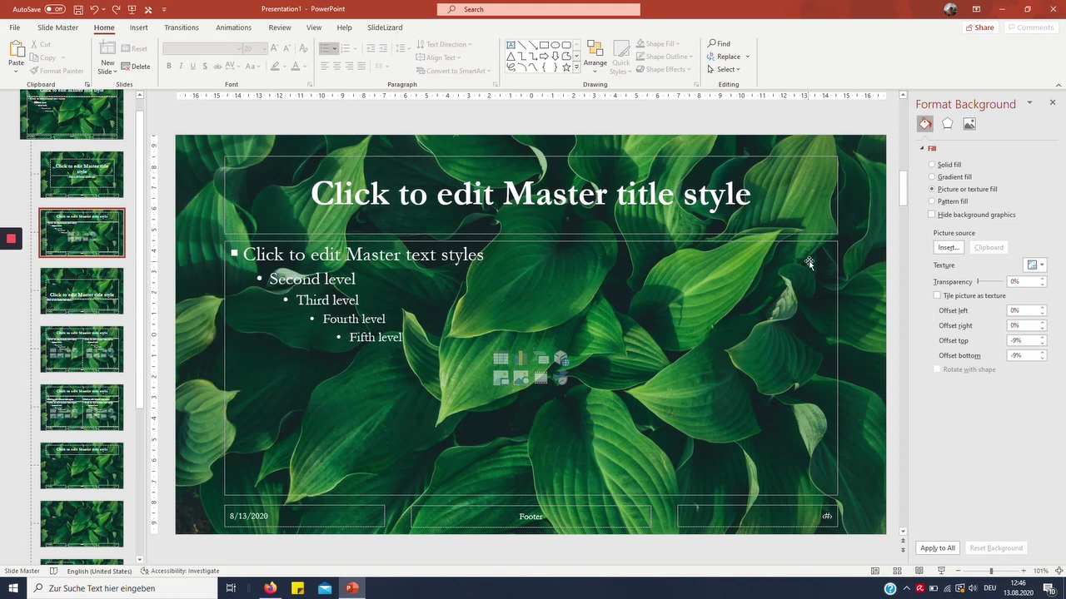
click(959, 250)
click(504, 295)
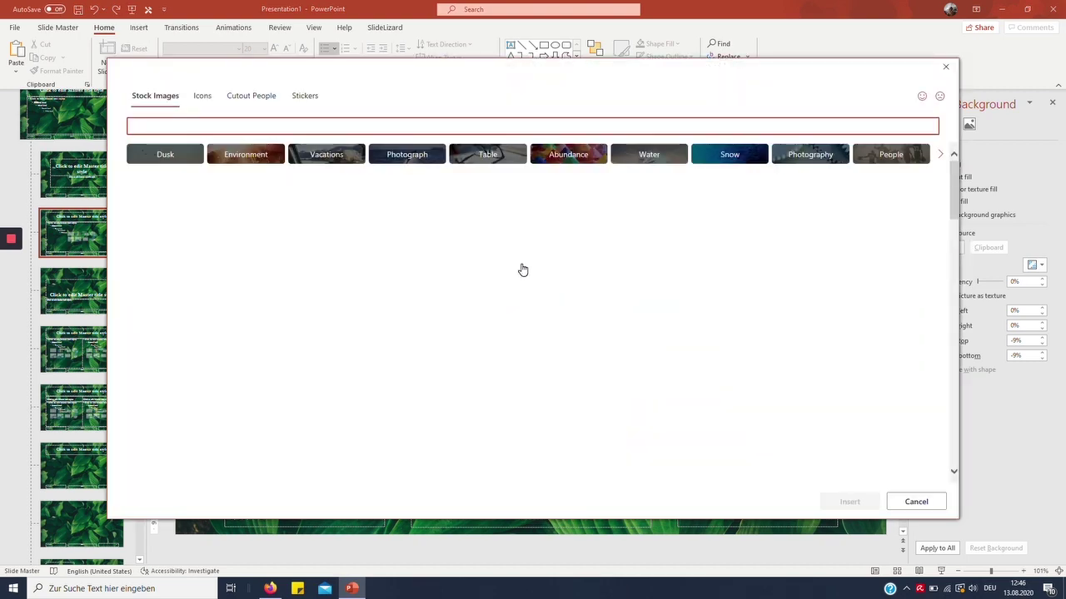
scroll(528, 260, down, 3)
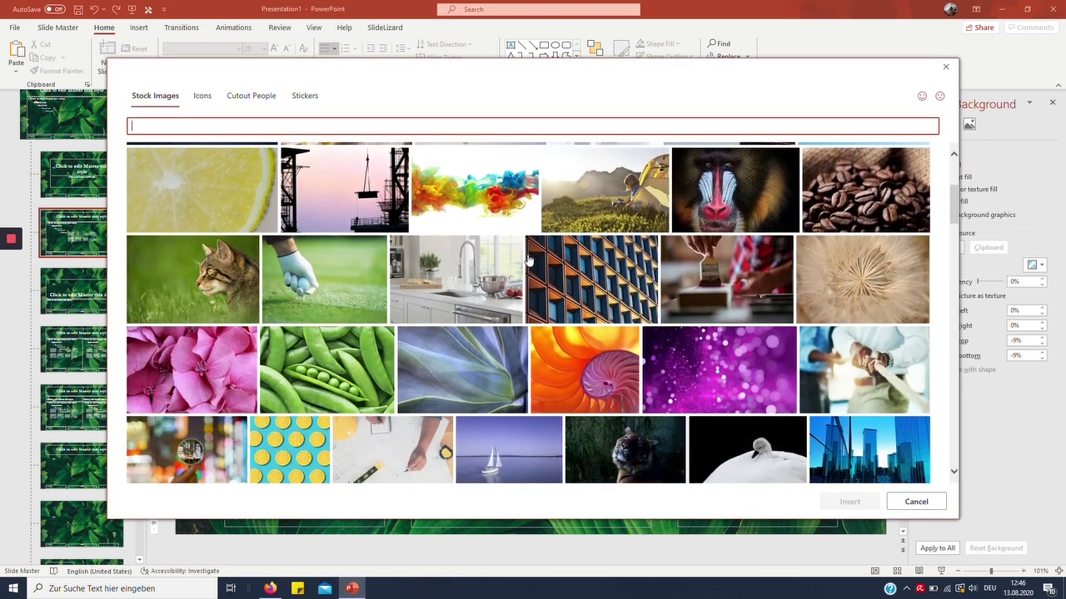
scroll(333, 244, down, 3)
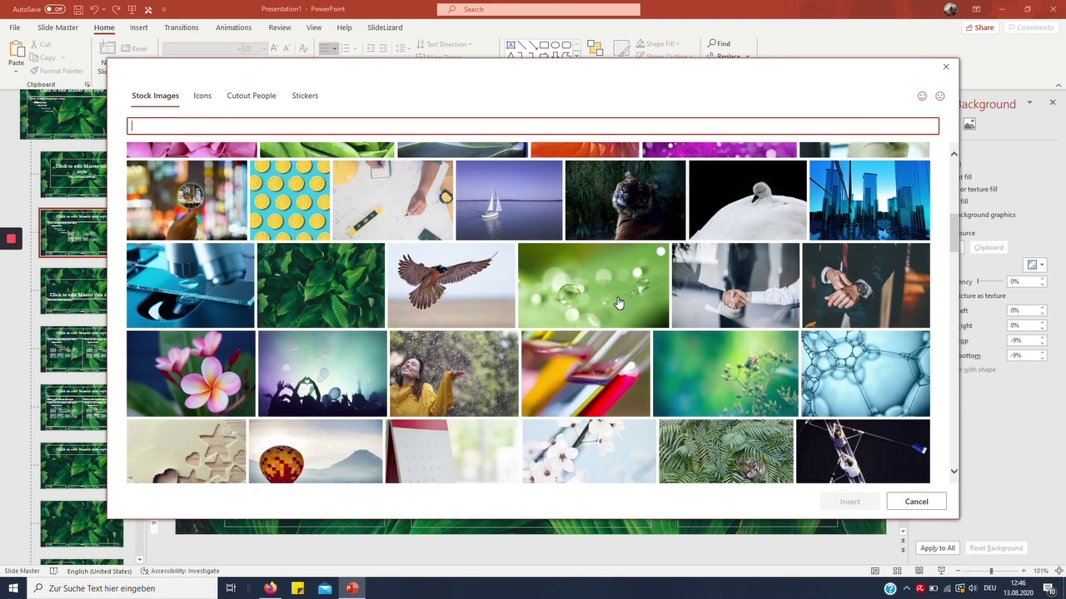
scroll(618, 300, down, 5)
scroll(550, 303, down, 4)
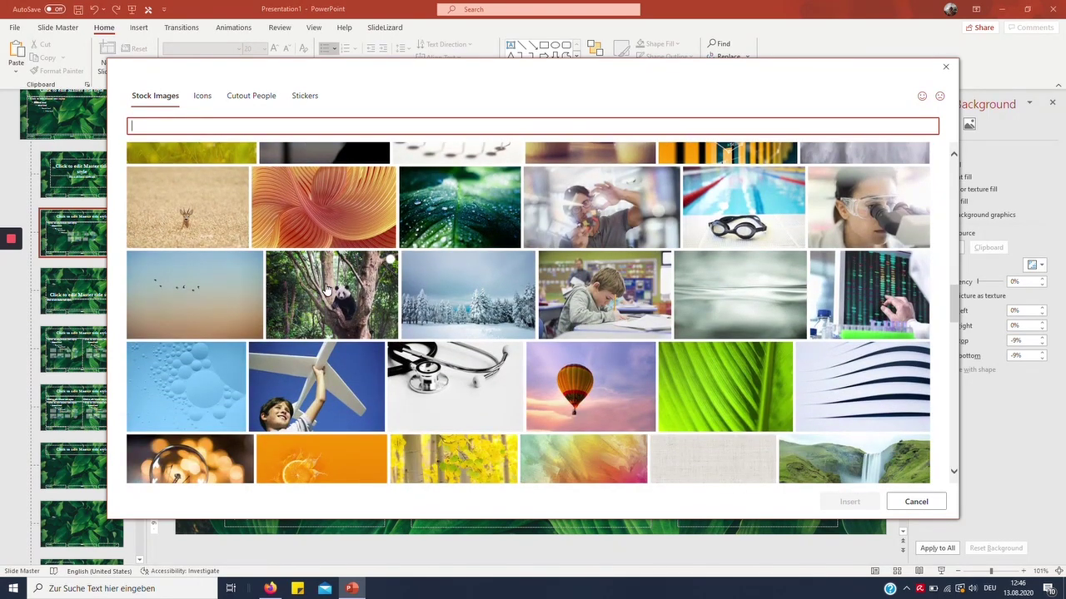
click(328, 289)
click(868, 503)
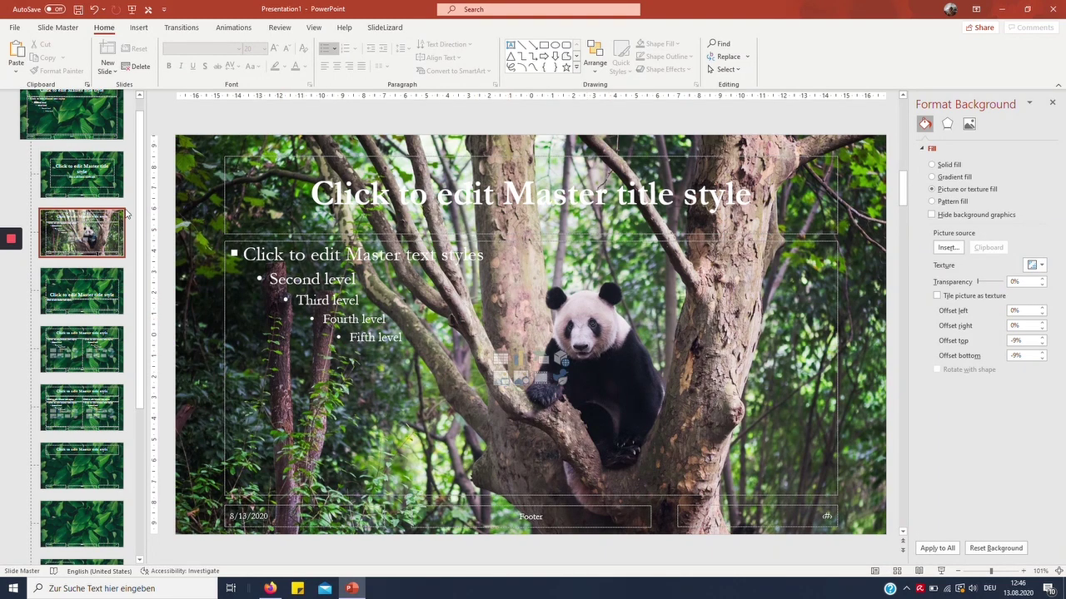
Compare the backgrounds of the neighbouring layouts with the panda layout, ending on the panda layout.
click(83, 175)
click(70, 222)
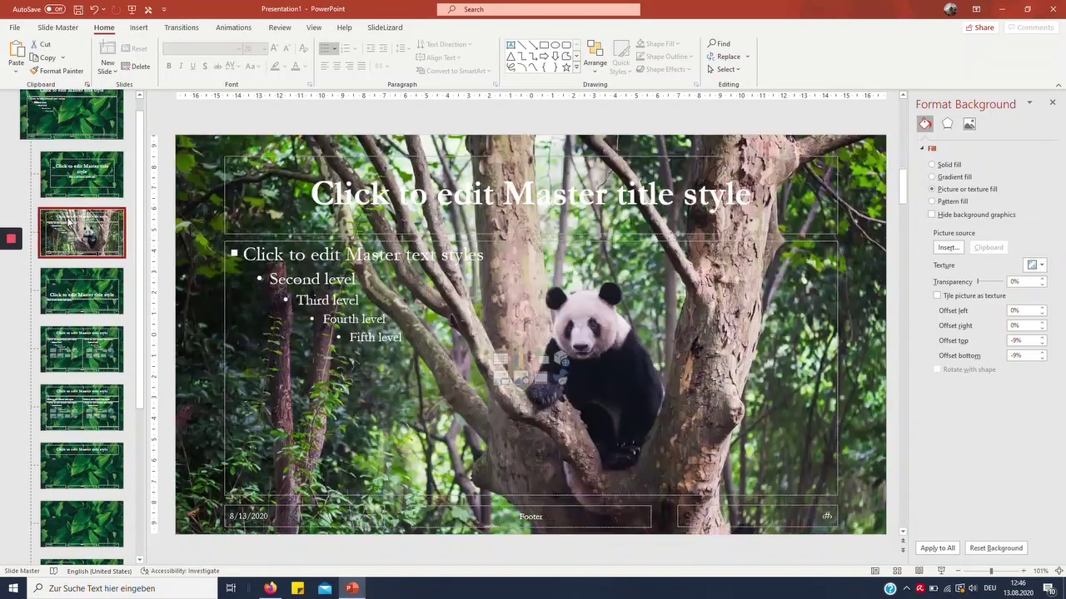
click(81, 292)
click(81, 349)
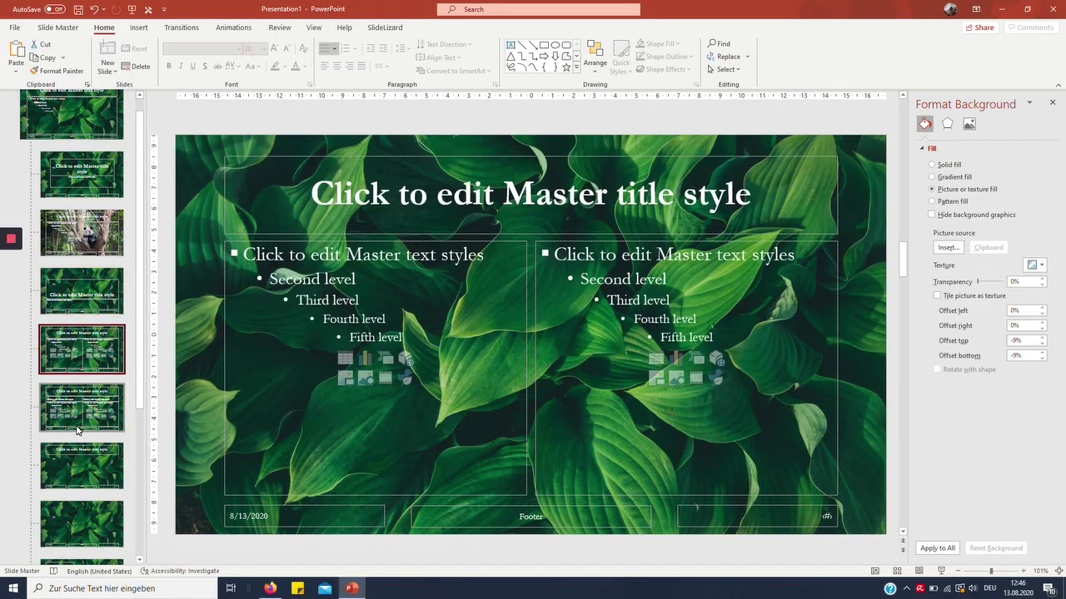
click(78, 430)
click(80, 342)
click(80, 296)
click(84, 249)
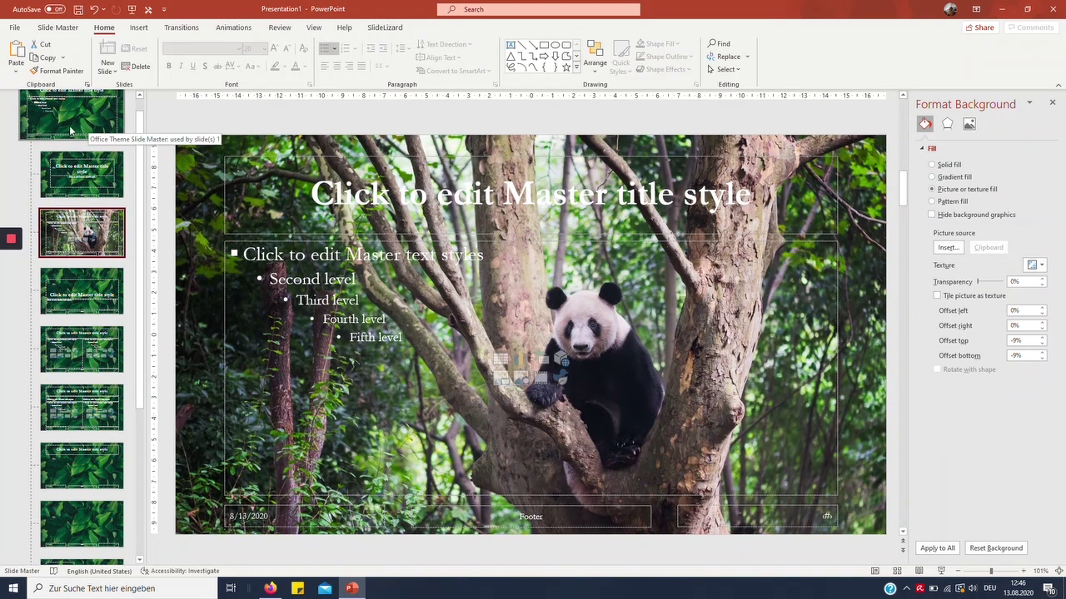
click(227, 166)
click(305, 67)
click(203, 152)
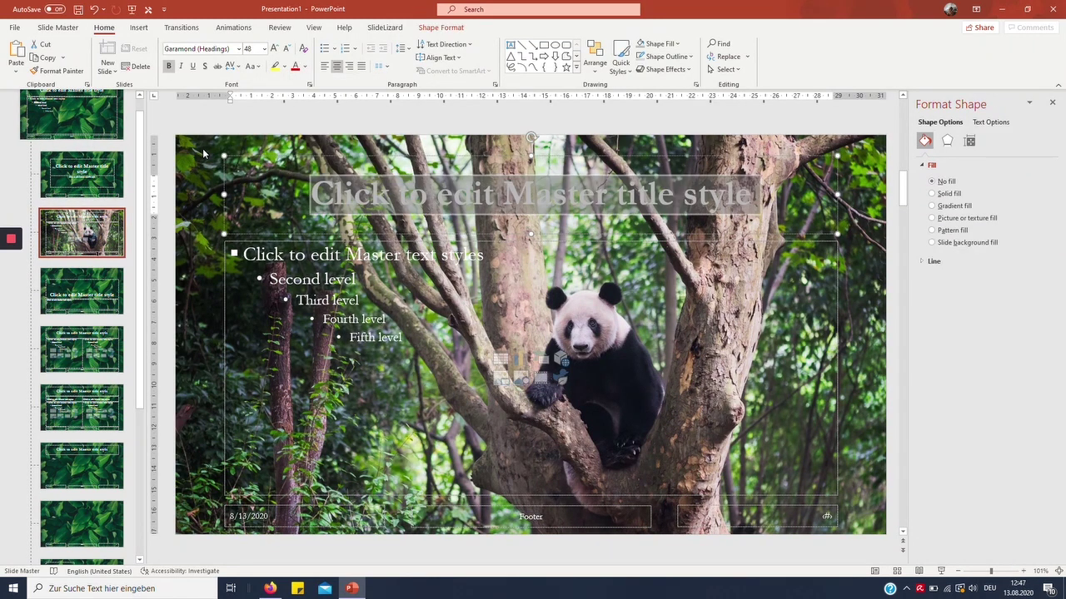
click(243, 110)
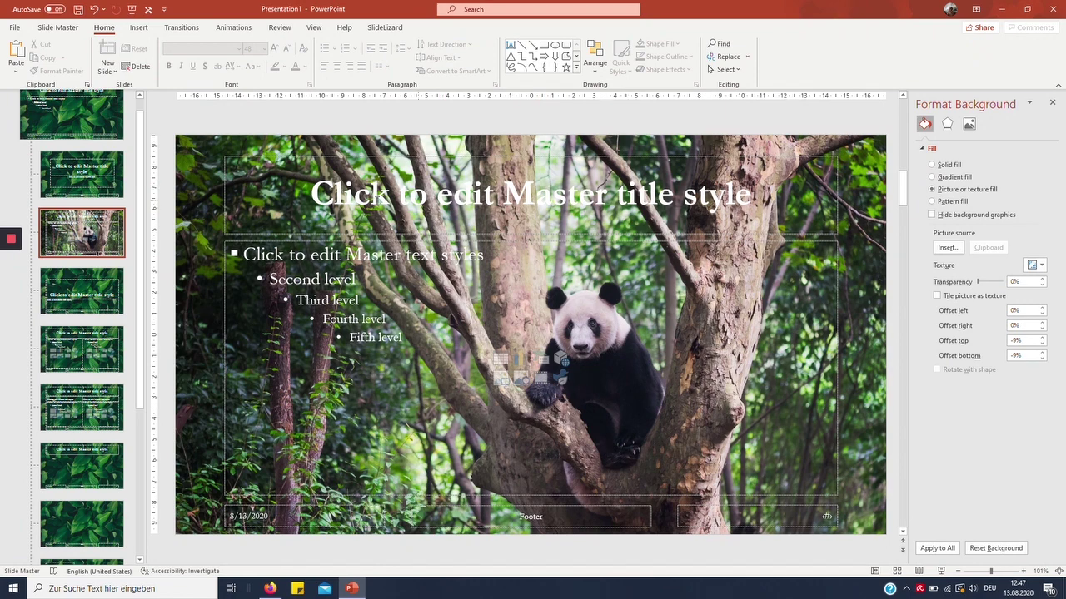
click(374, 175)
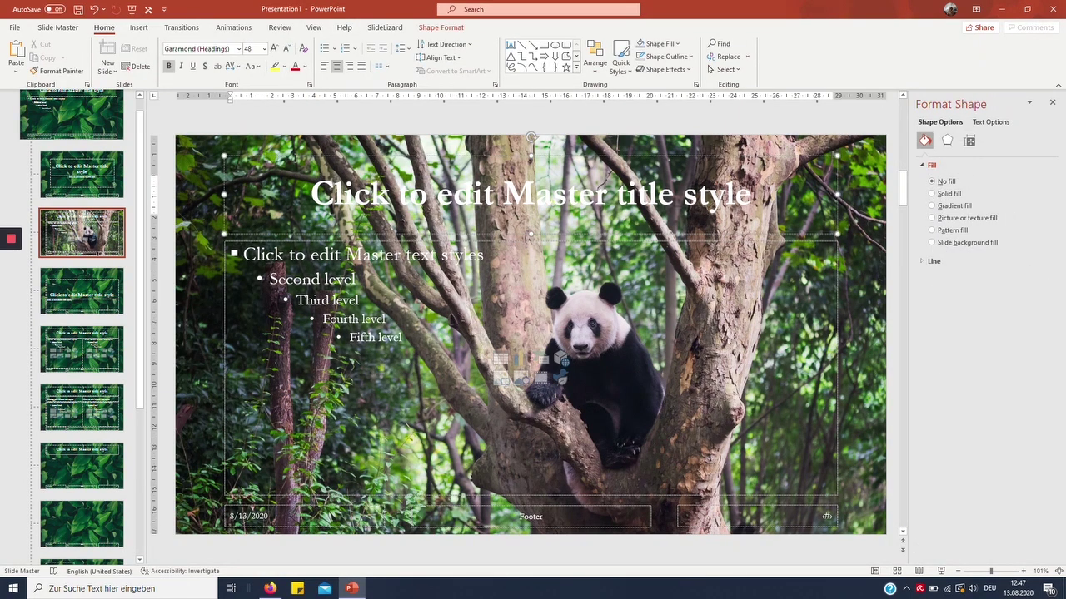
drag(295, 162, 863, 160)
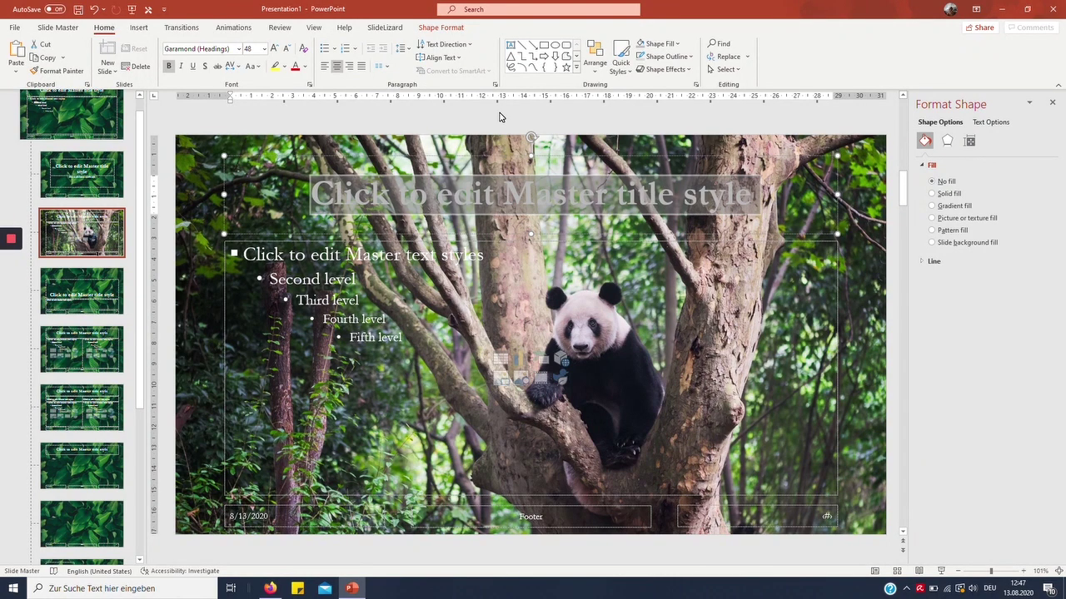
click(305, 67)
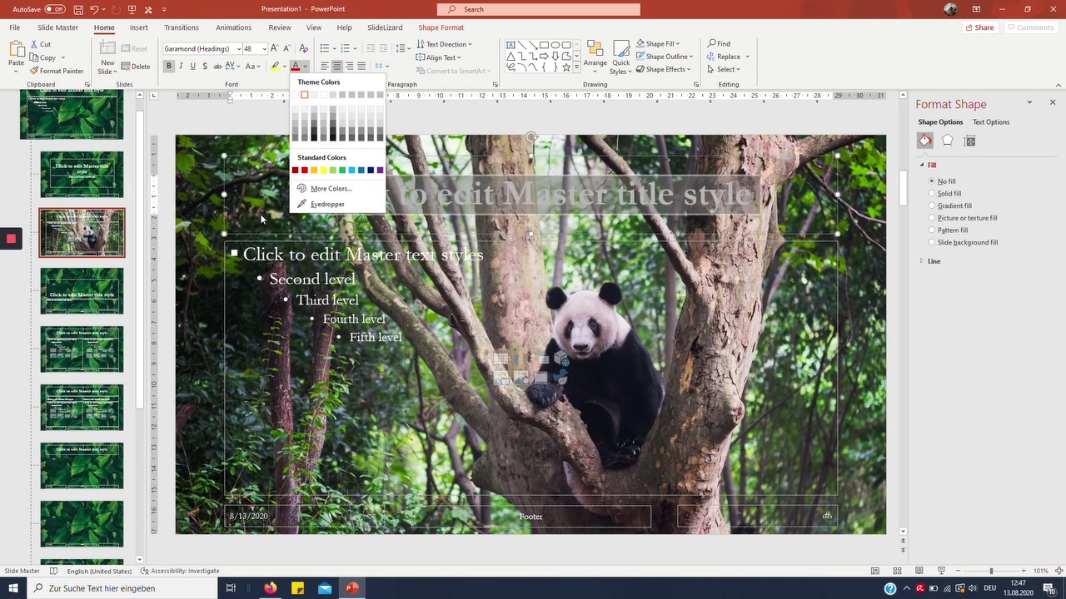
click(210, 204)
click(210, 204)
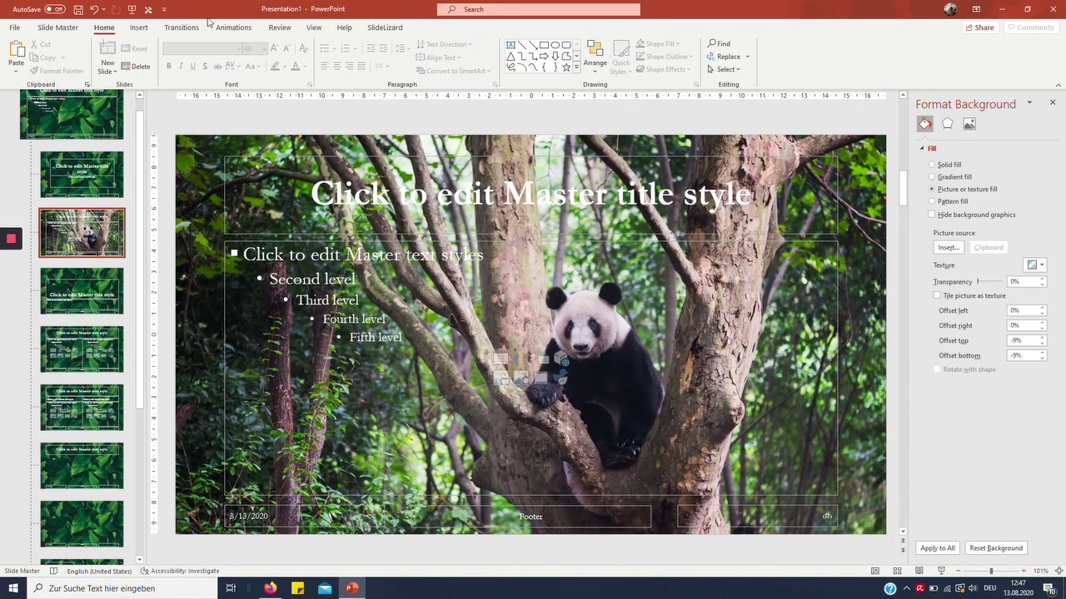
Draw a rectangle about 29.2 cm wide and 3.7 cm high over the title placeholder of the panda layout.
click(146, 30)
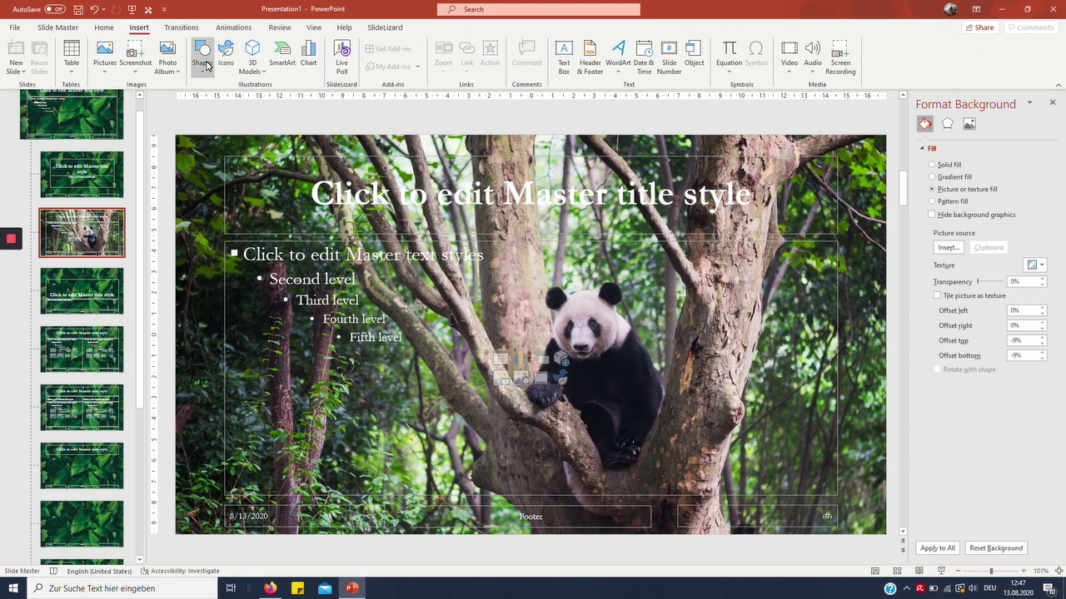
click(202, 55)
click(231, 100)
drag(223, 155, 836, 236)
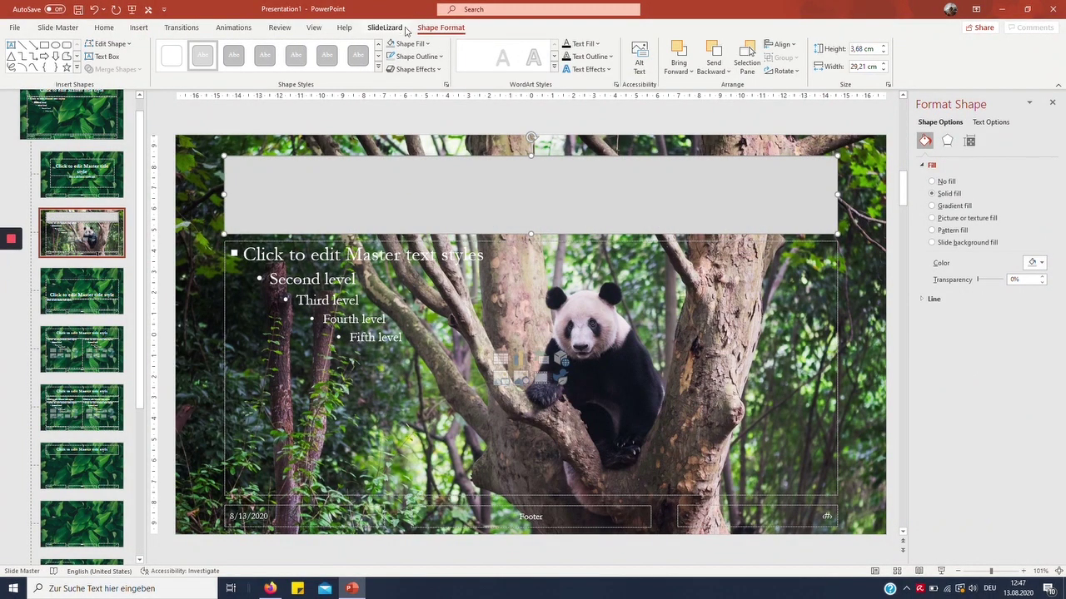
Move the rectangle behind the title text and give it a darker gray shape style.
click(409, 57)
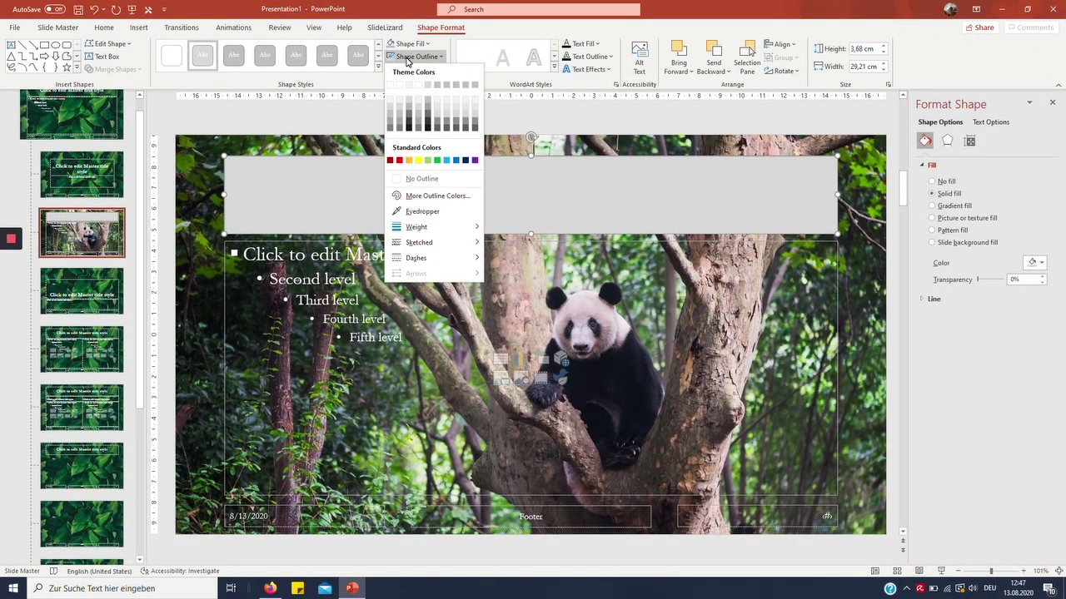
click(406, 58)
click(713, 68)
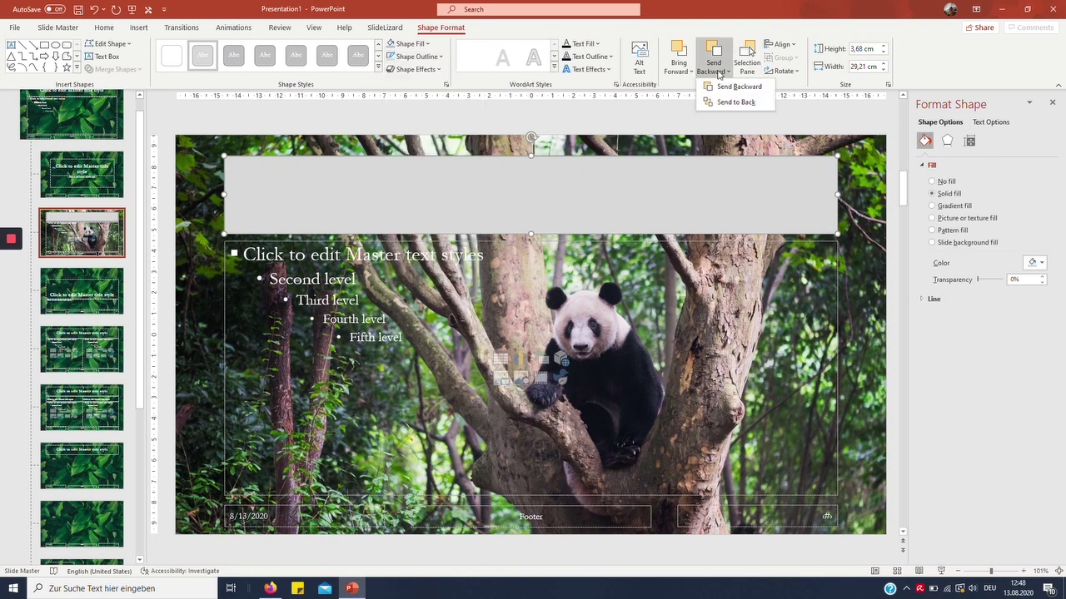
click(723, 90)
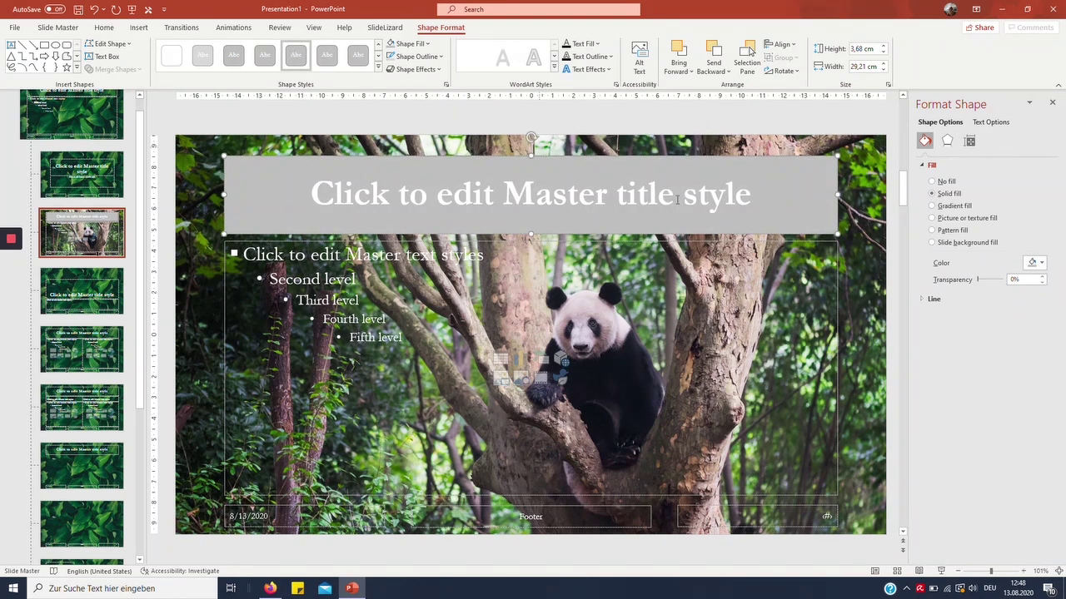
click(888, 235)
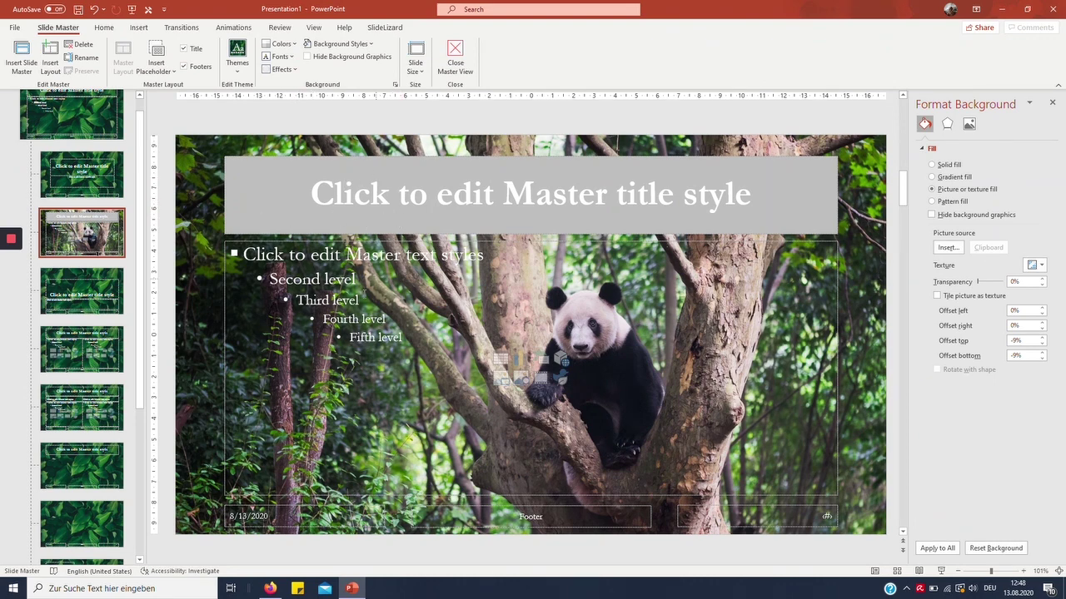
Narrow the panda layout's body text placeholder to roughly 60 percent of its width by pulling in its right edge.
click(361, 293)
key(ctrl+a)
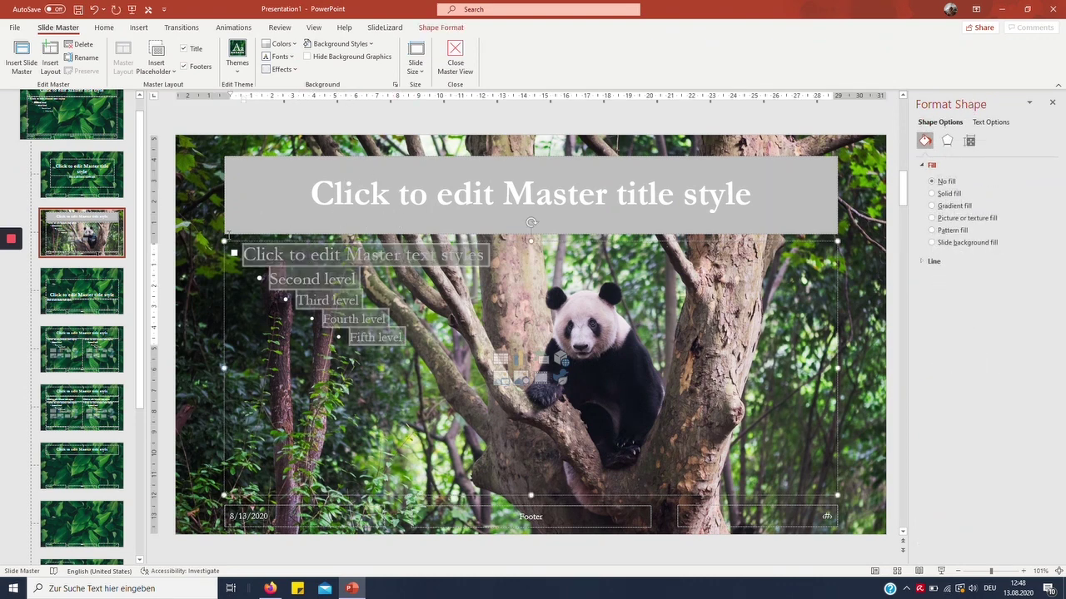
click(366, 518)
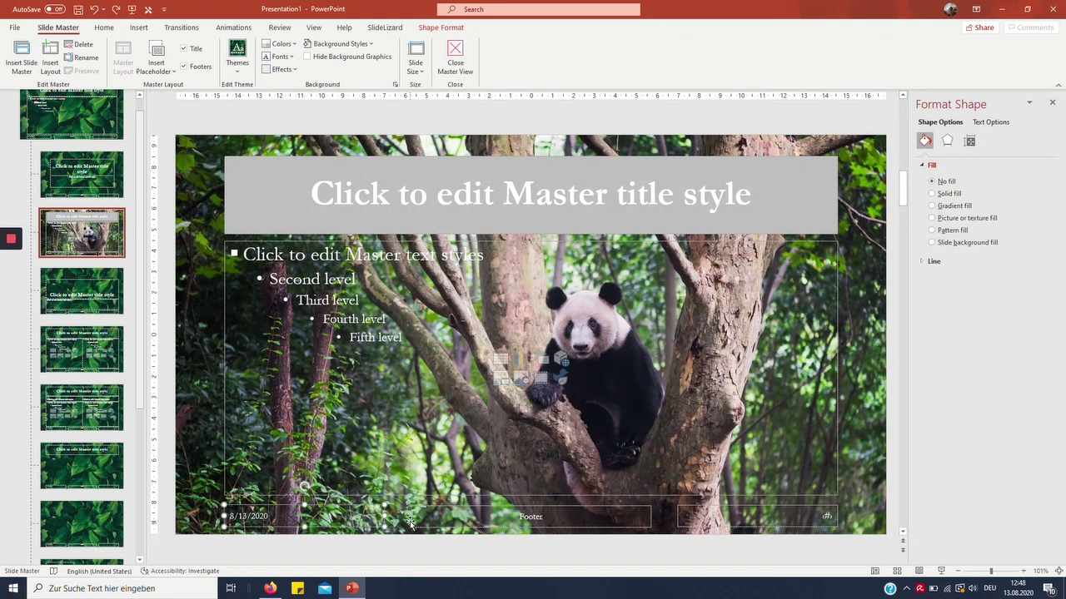
click(359, 435)
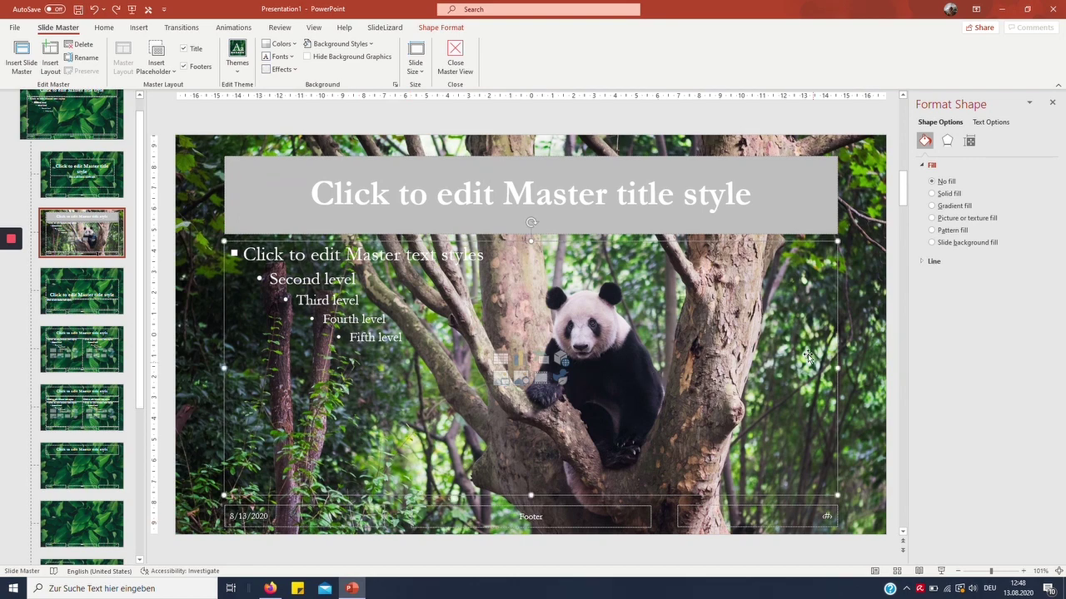
drag(840, 370, 587, 386)
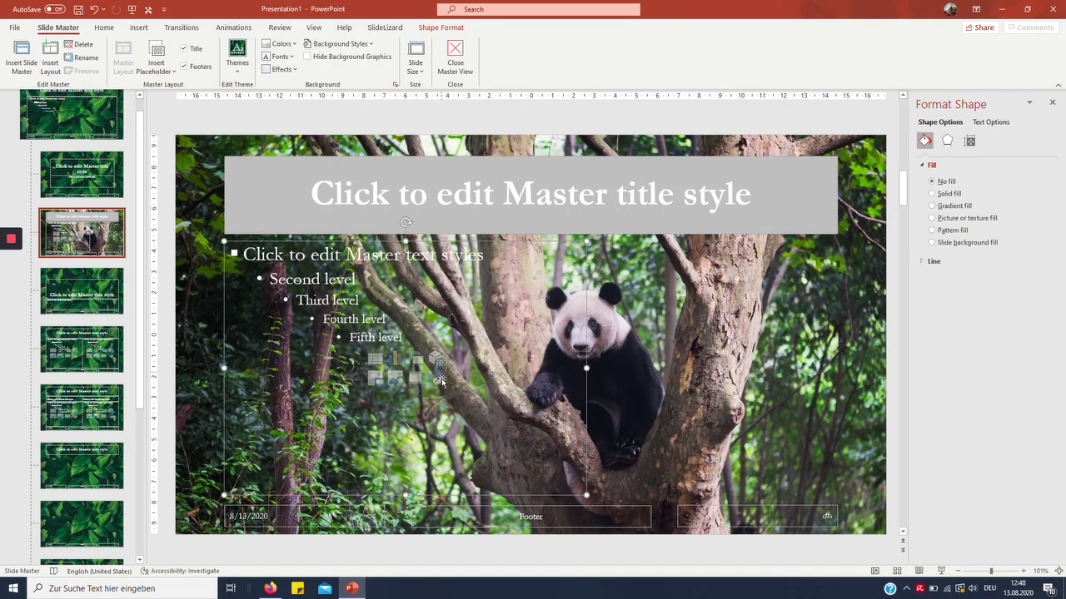
Add a picture placeholder about 11.7 cm wide and 12.2 cm high beside the body text on the panda layout.
click(156, 60)
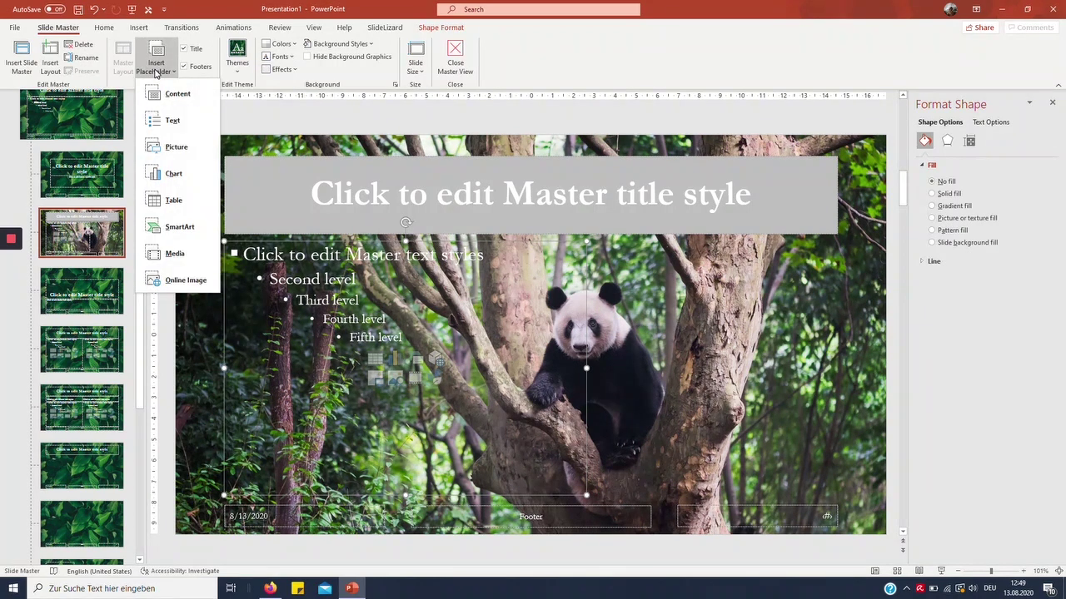
click(176, 146)
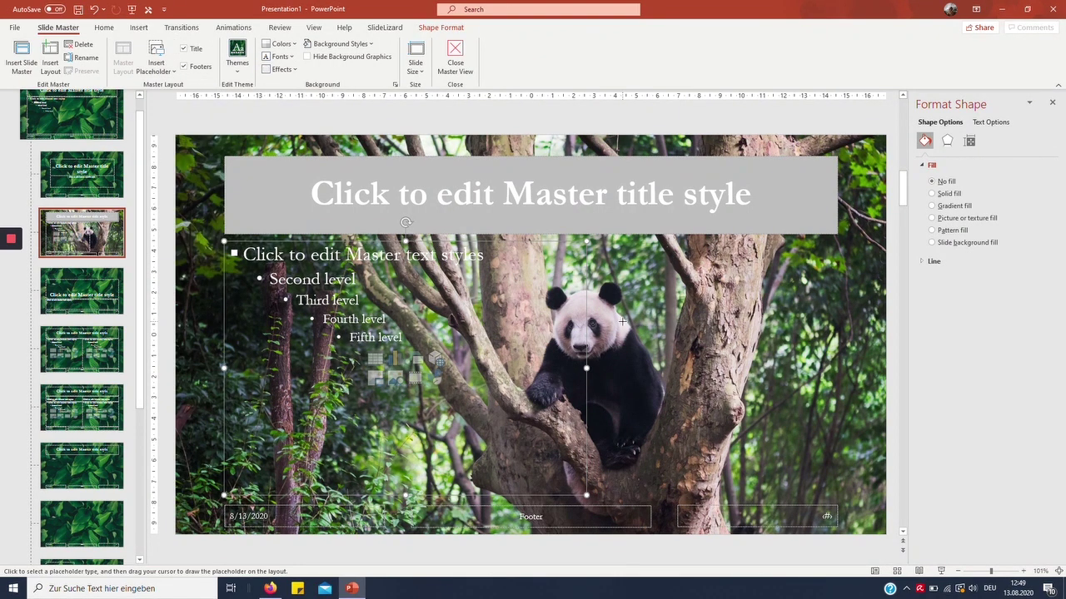
drag(598, 240, 843, 498)
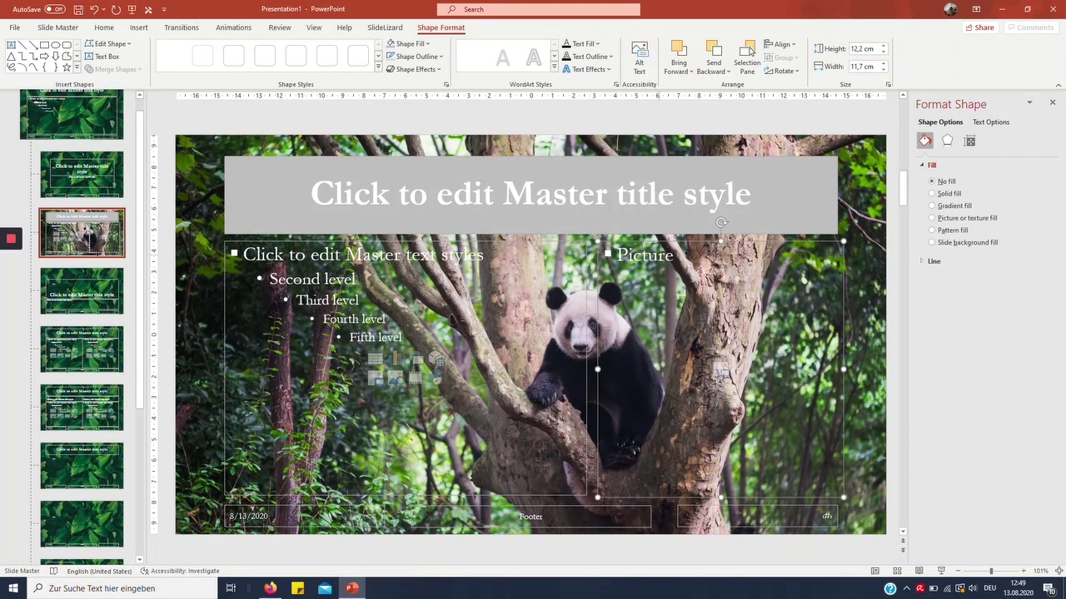
Review the panda layout's body text and look through the neighbouring layouts' placeholders and backgrounds.
click(345, 375)
drag(309, 254, 404, 254)
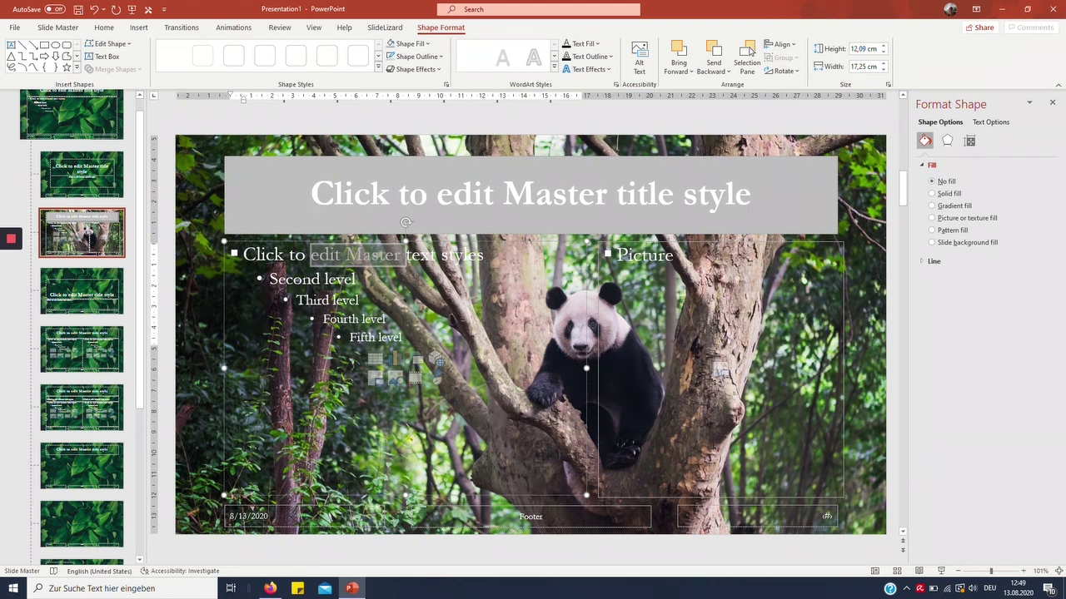
click(101, 199)
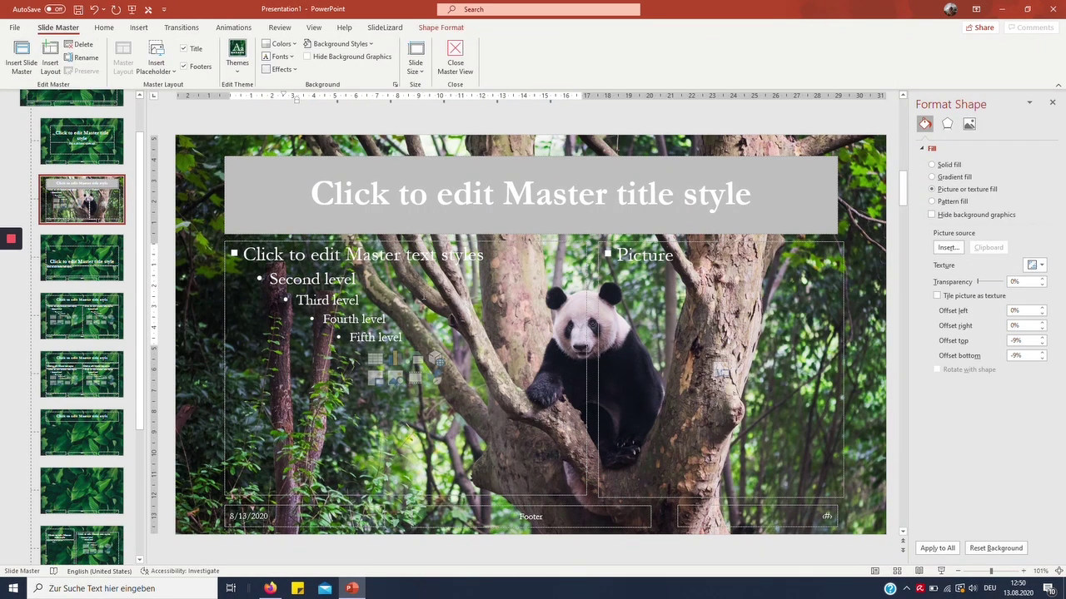
click(81, 259)
click(81, 332)
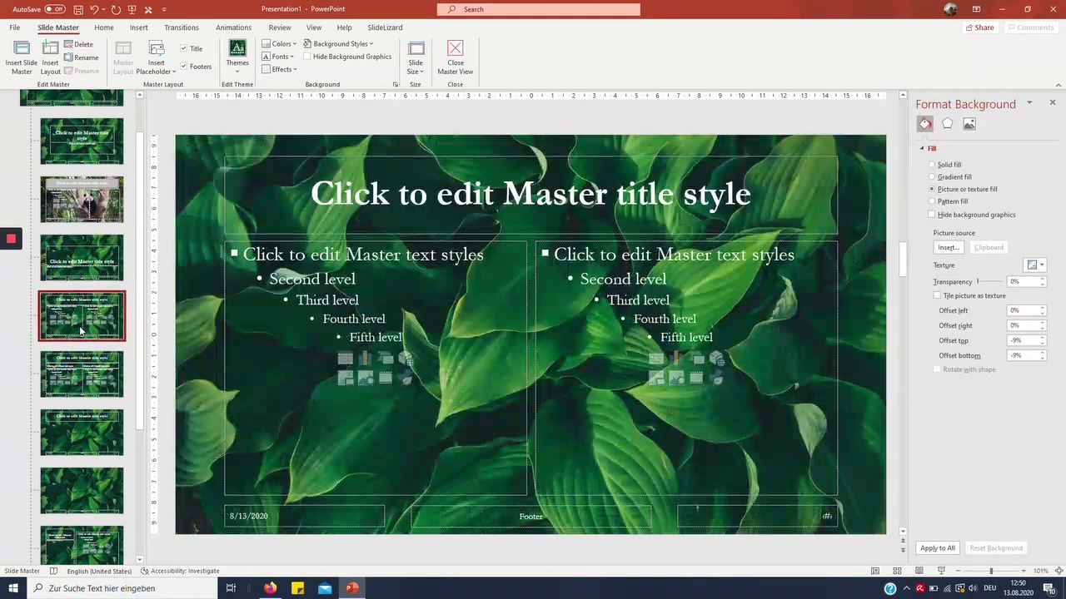
click(50, 376)
click(60, 412)
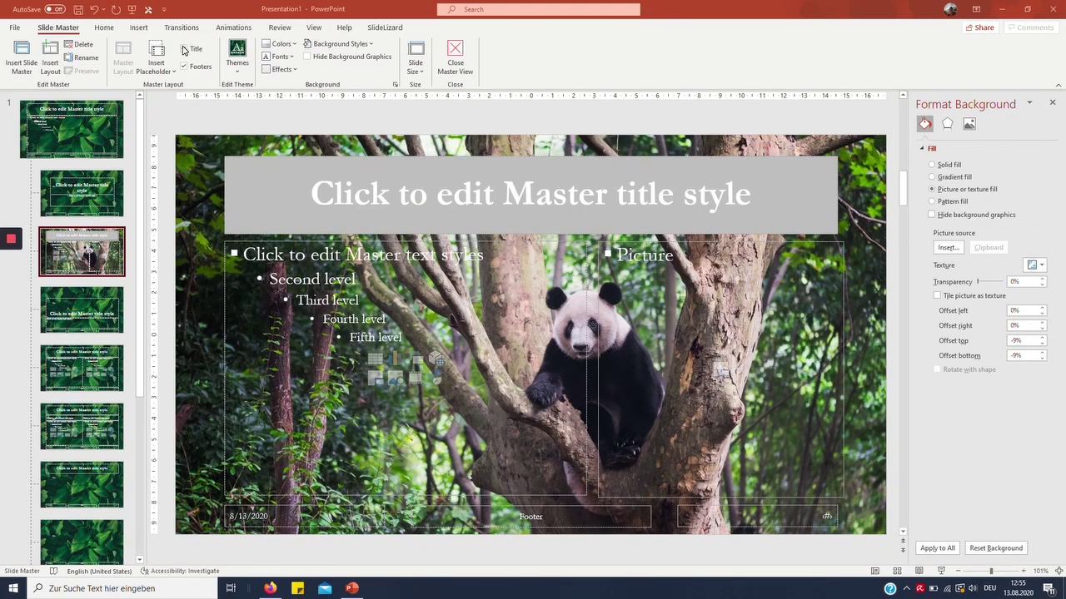
Save the presentation as a PowerPoint Template (*.potx) named nature in the Custom Office Templates folder.
click(11, 28)
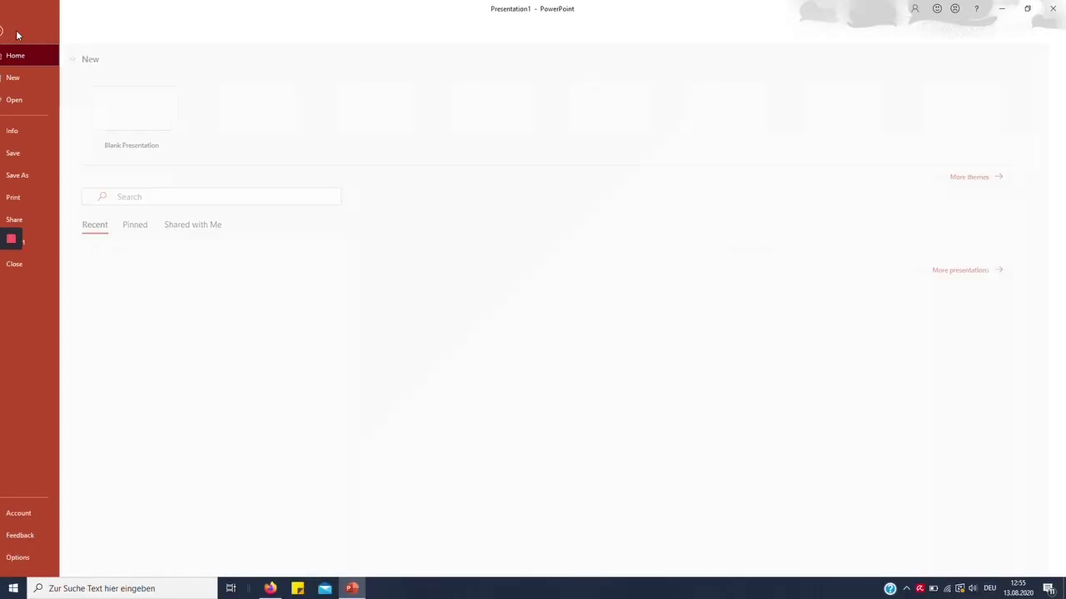
click(10, 176)
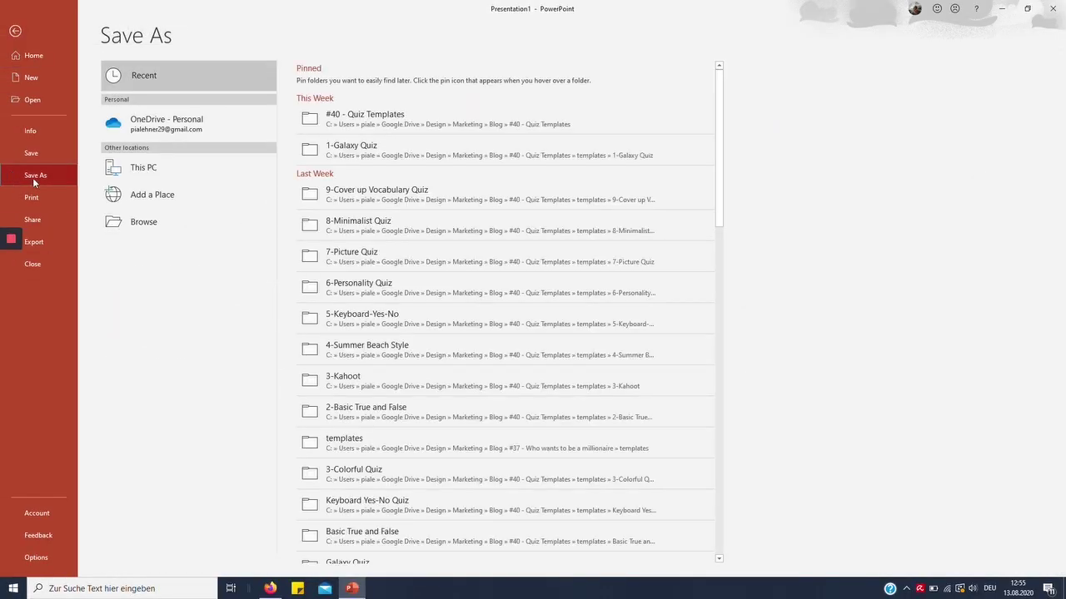
click(333, 124)
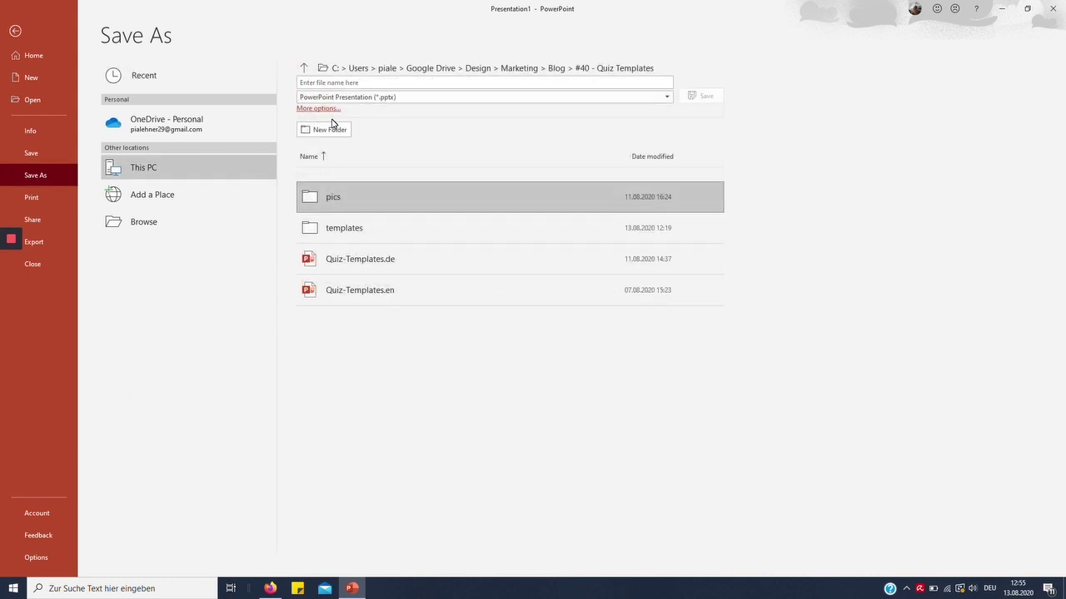
click(393, 96)
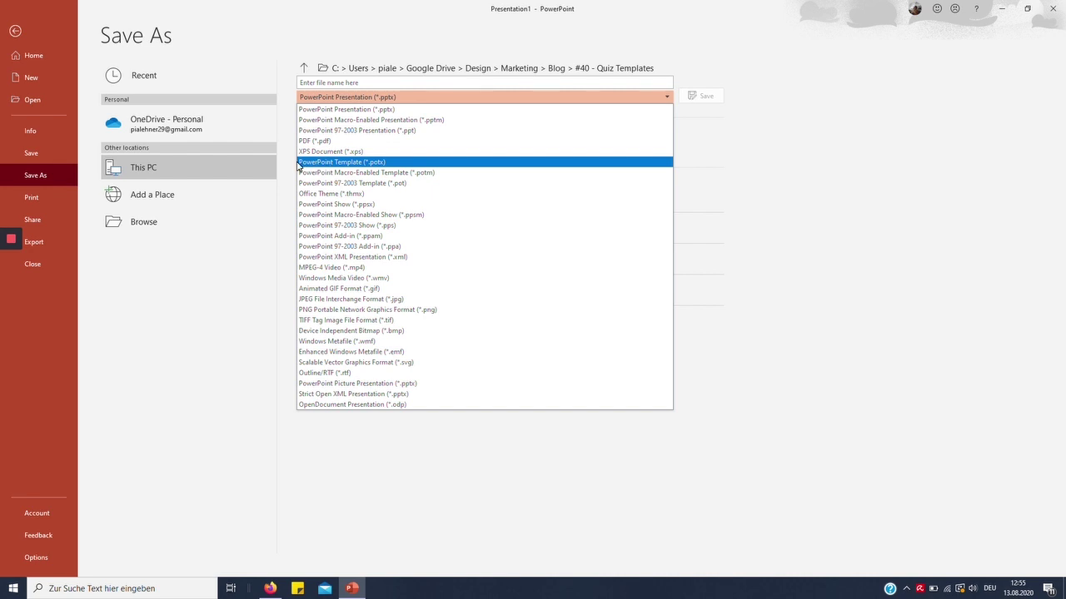
click(384, 162)
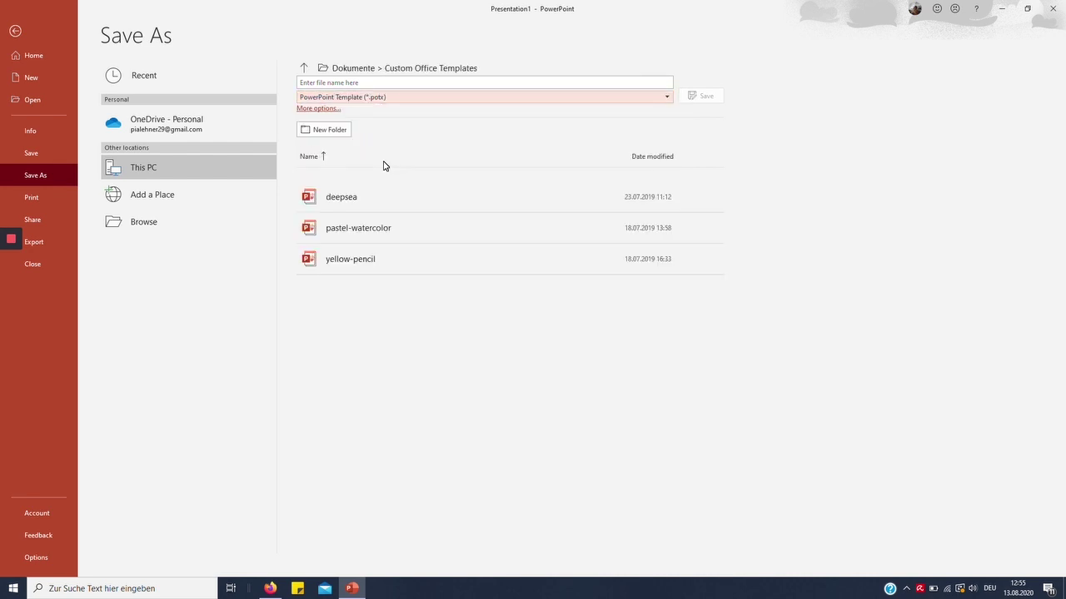
click(382, 84)
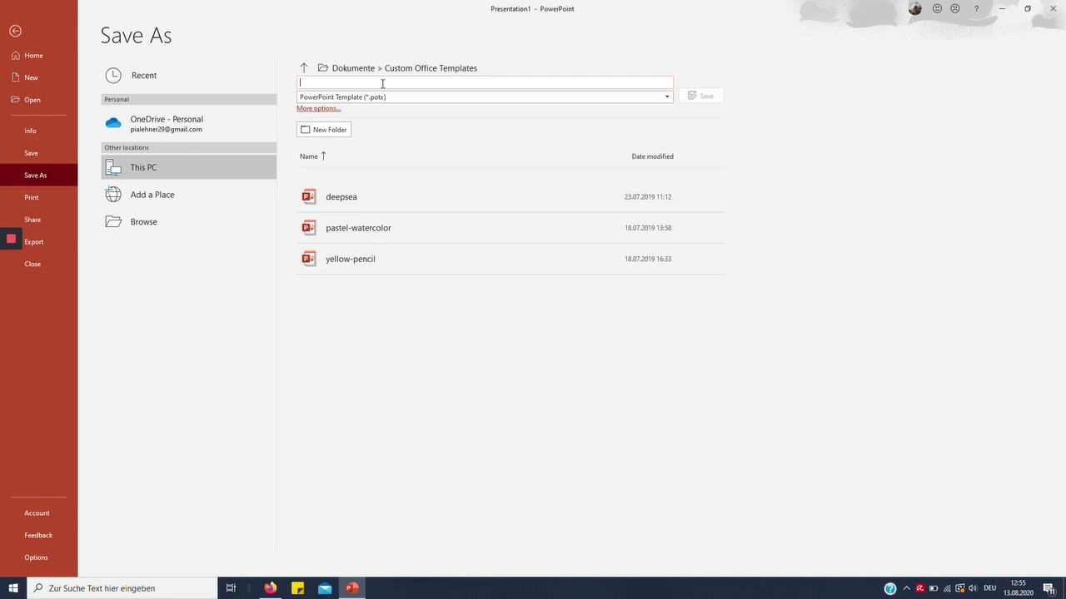
text(nature)
click(691, 97)
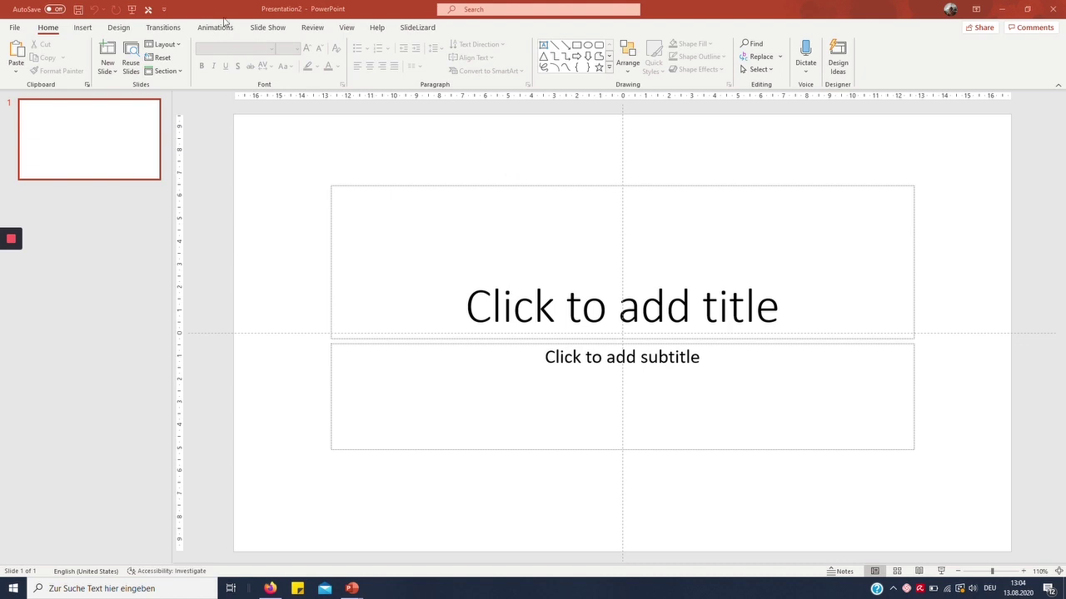
Apply the nature template from the Custom Office Templates folder as the theme of the new presentation.
click(116, 28)
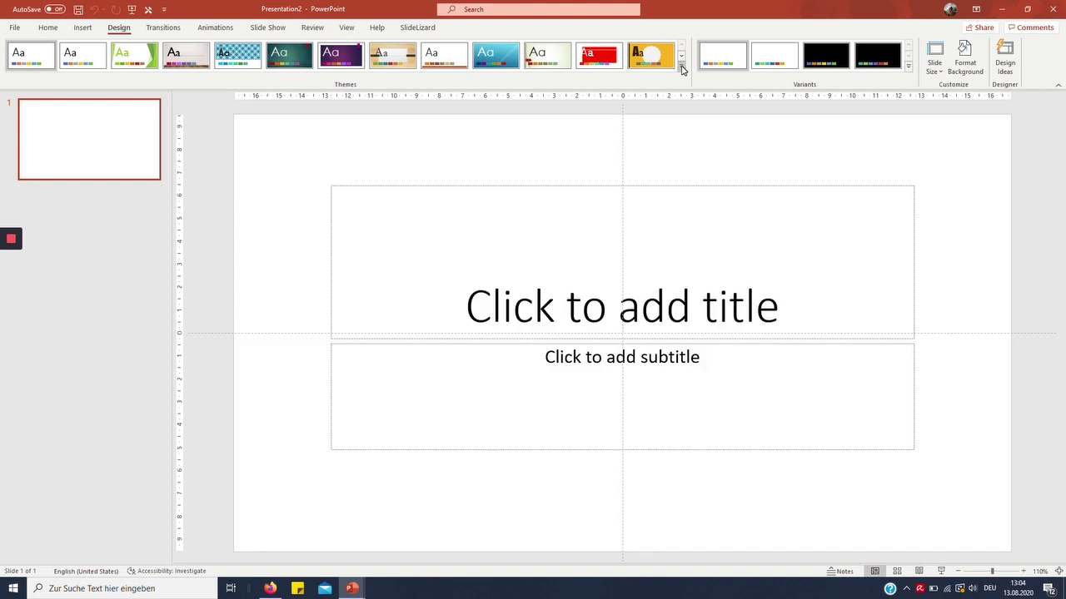
click(681, 66)
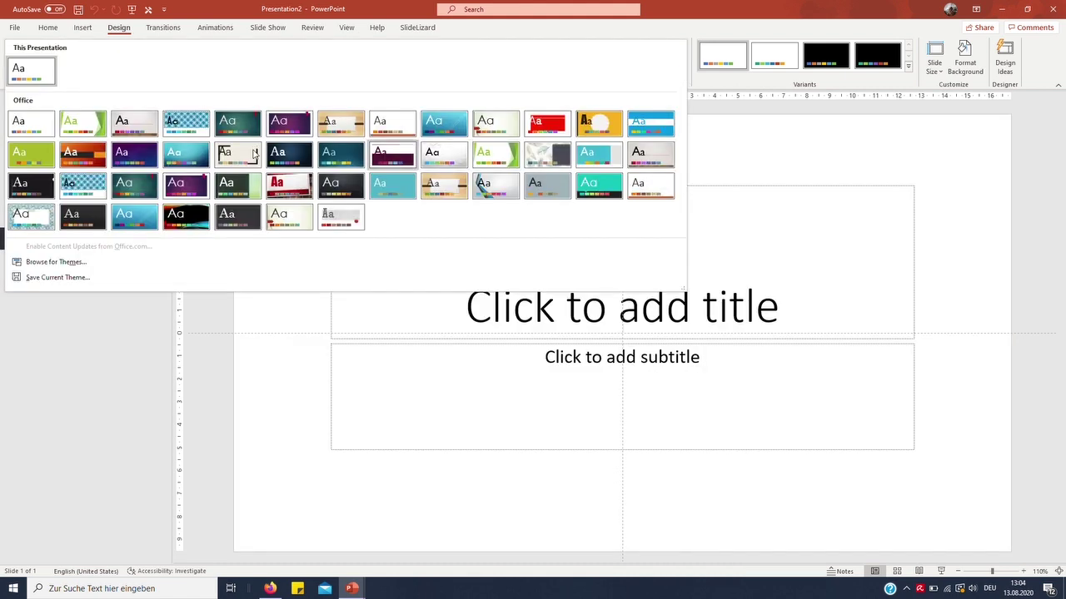
click(51, 262)
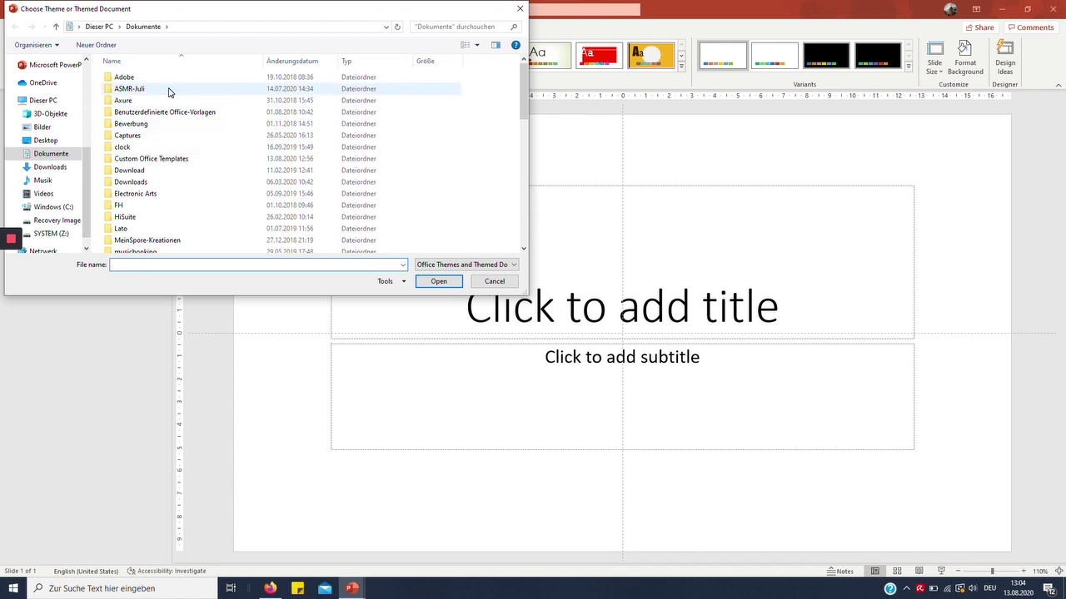
scroll(188, 159, down, 1)
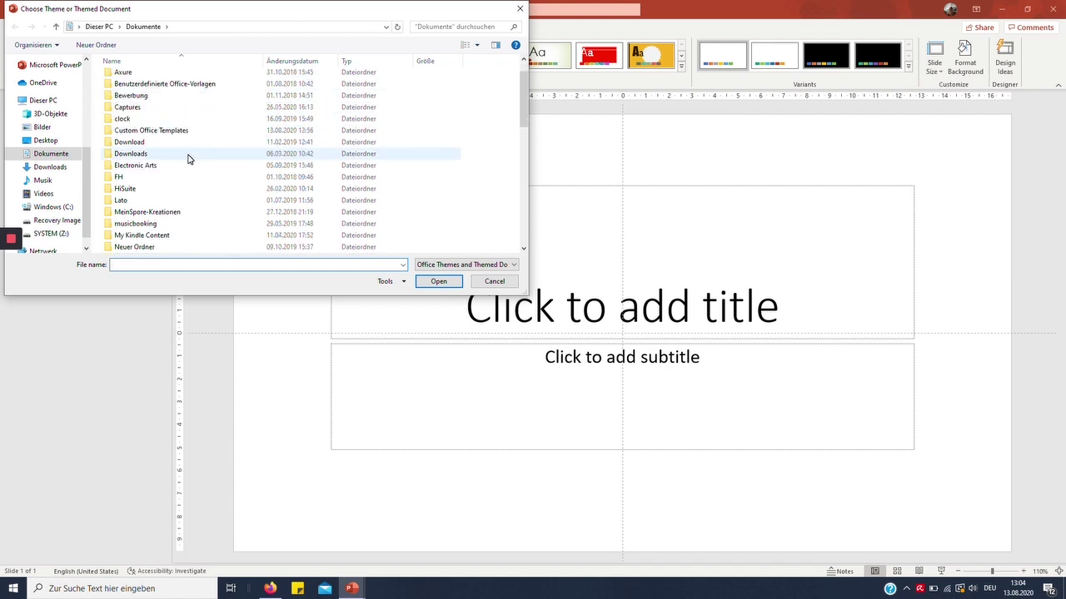
double_click(149, 132)
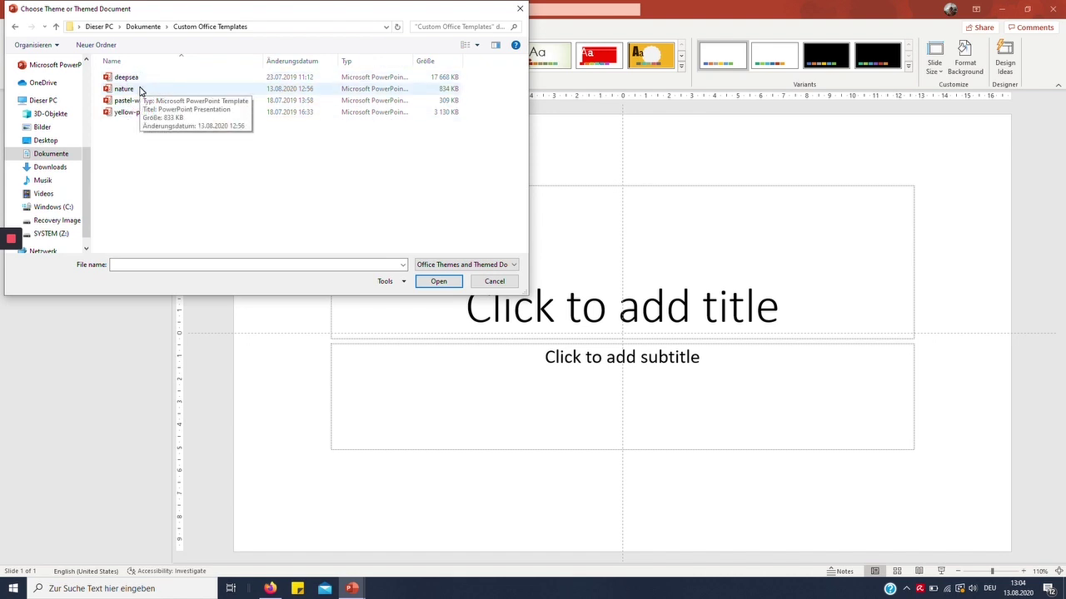
click(140, 89)
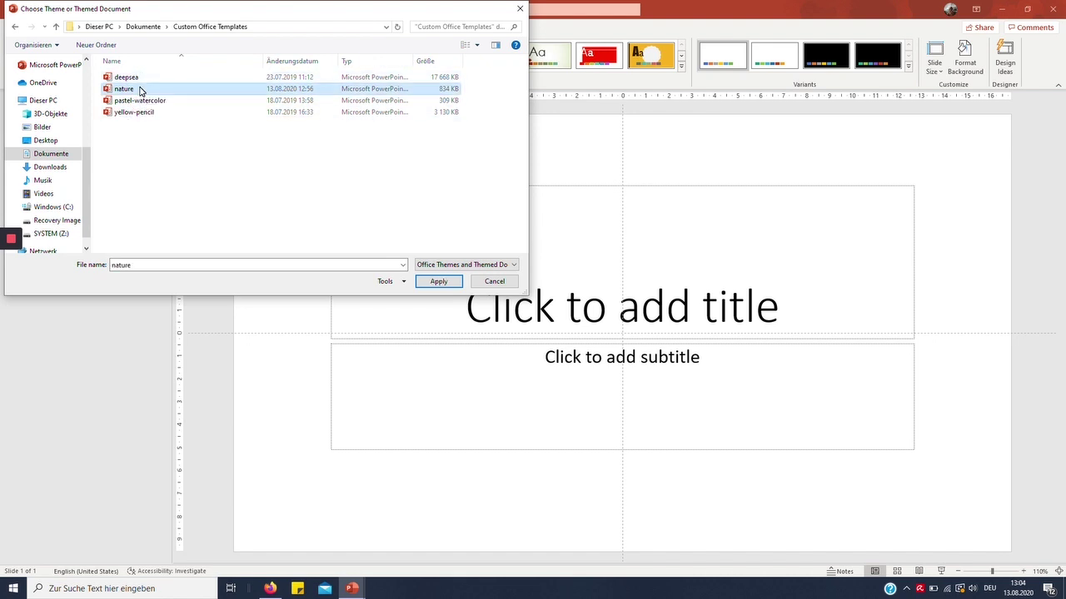
click(446, 282)
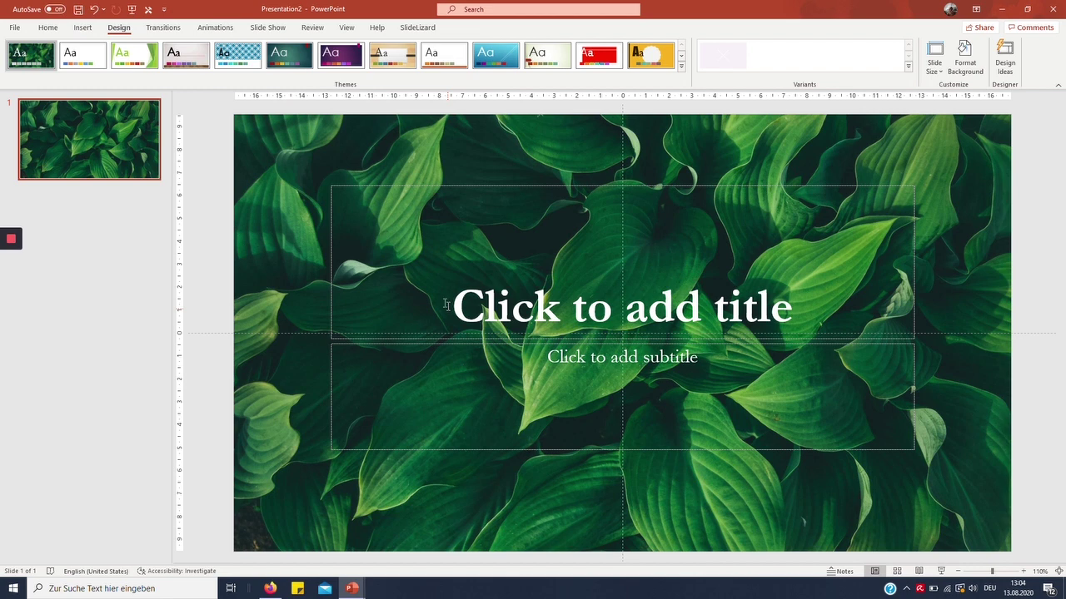
Add a second slide using the Title and Content layout with the panda picture.
click(51, 29)
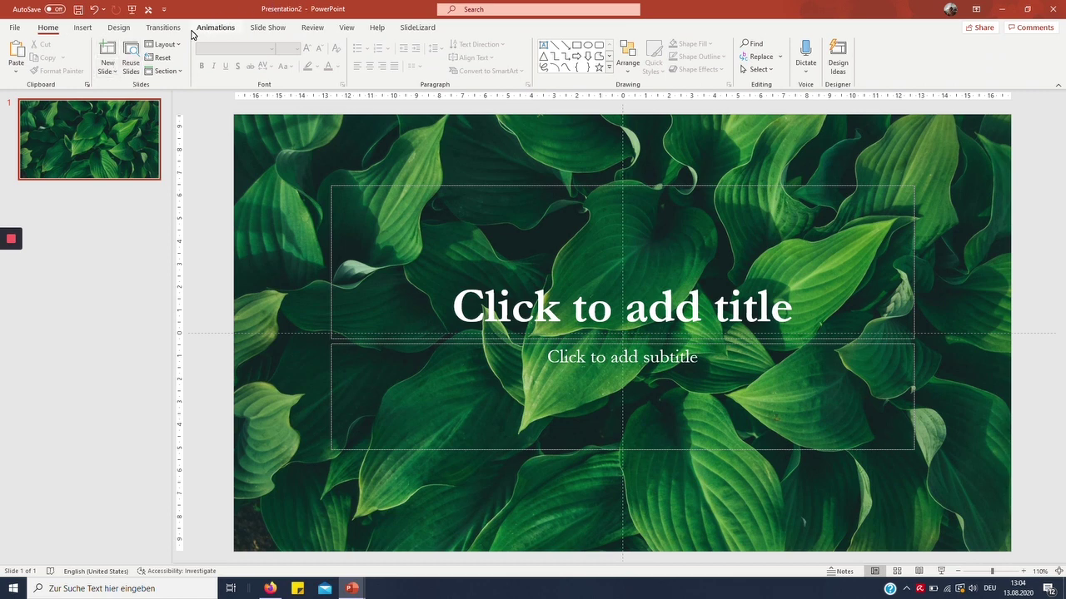
click(109, 70)
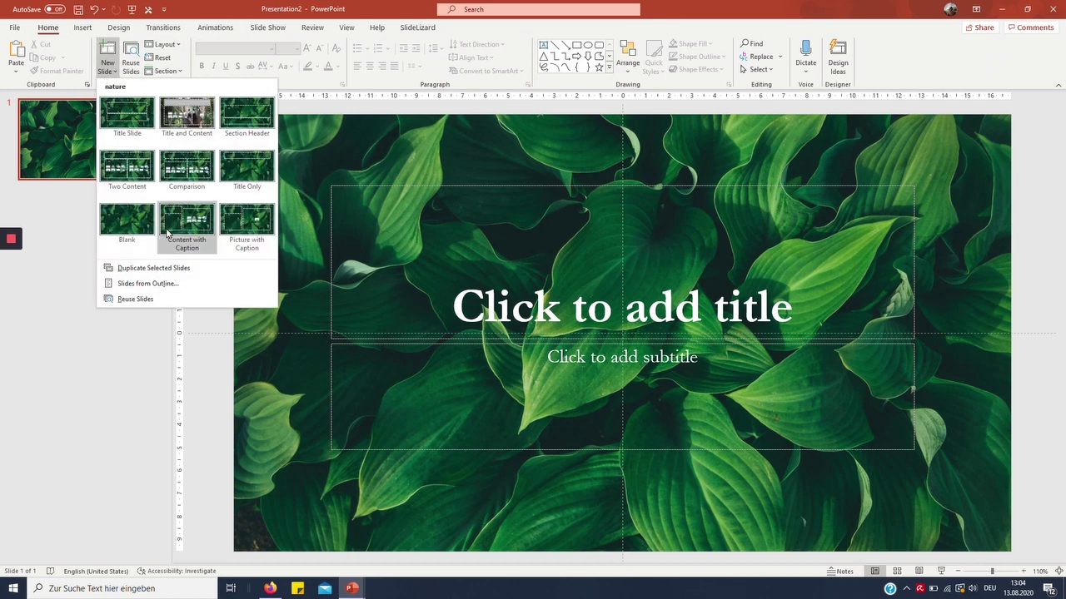
click(194, 112)
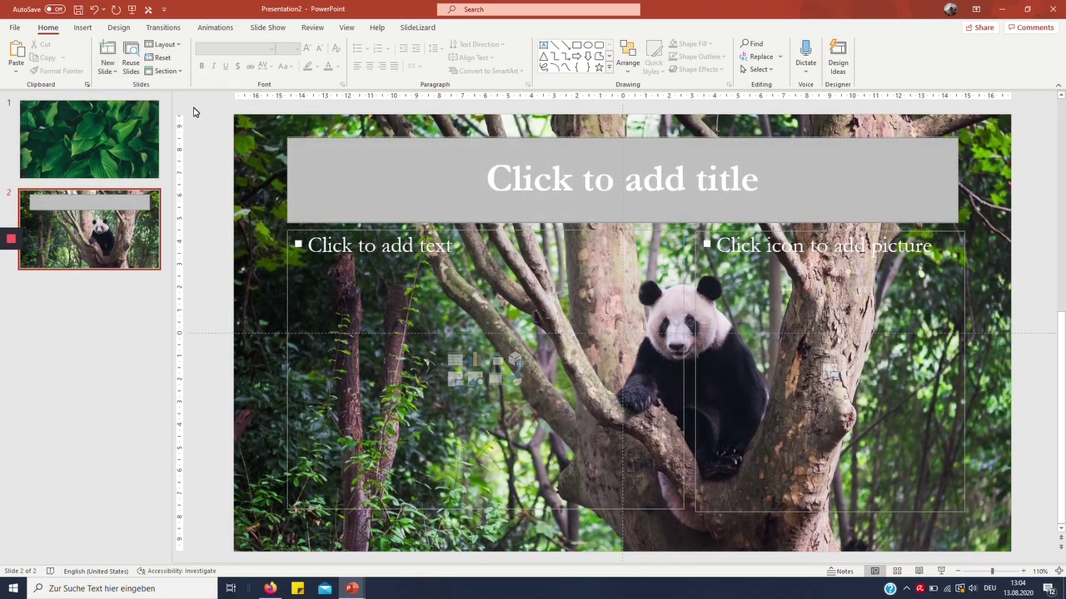
Enter "Write some text" in the body text placeholder of the panda slide.
click(448, 241)
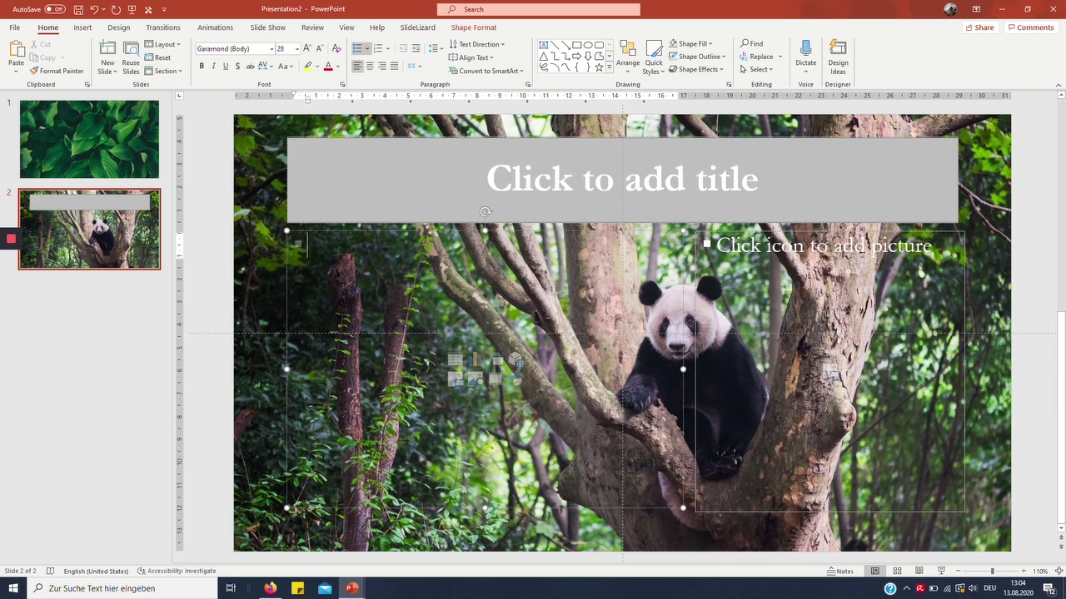
text(Write some textr)
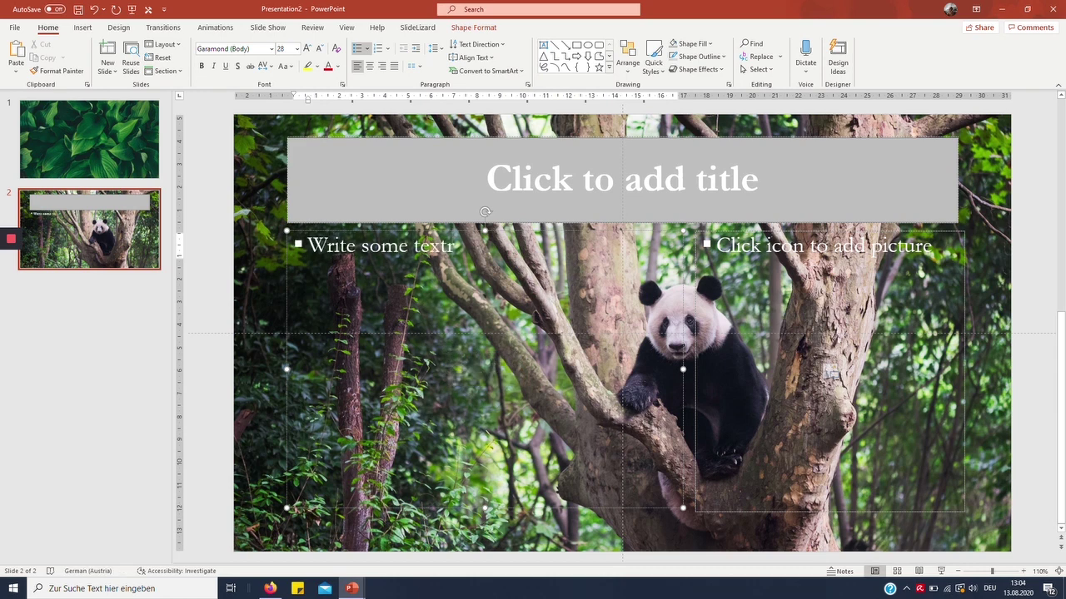
key(BackSpace)
click(247, 248)
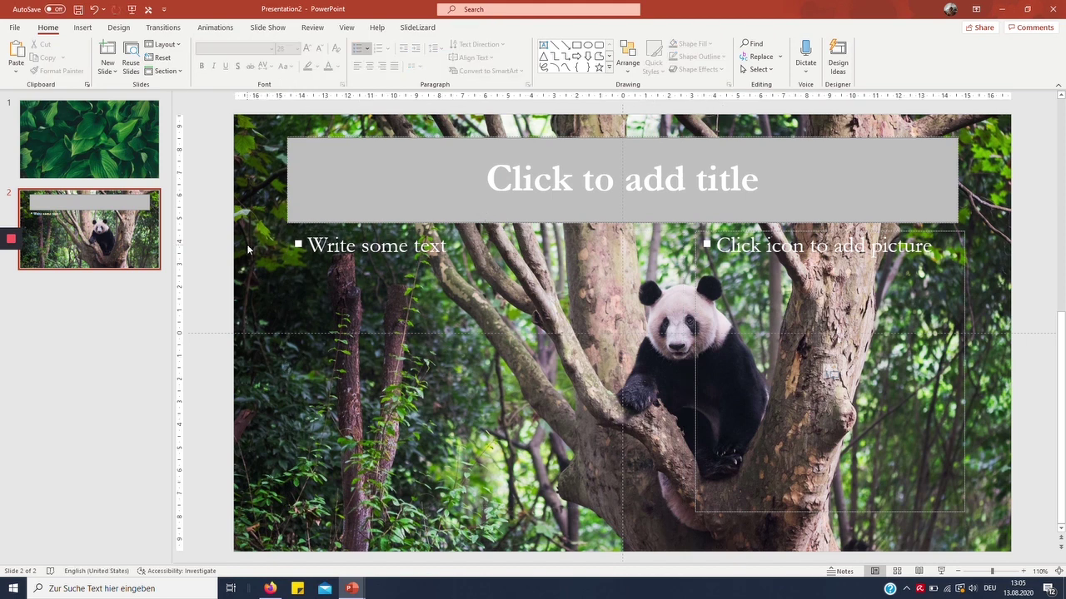